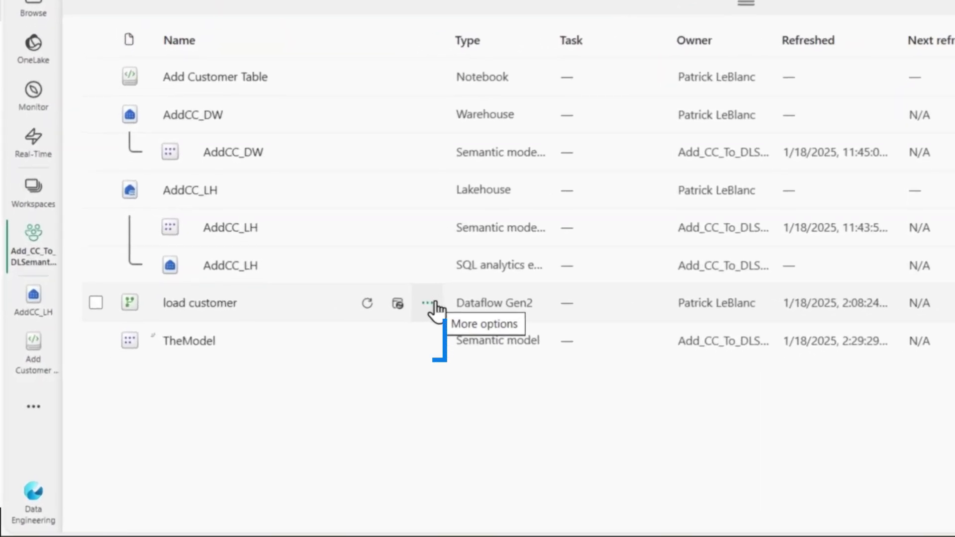
Open TheModel's data model from its More options menu to view the pycustomer table
{"action": "left_click", "coordinate": [428, 341]}
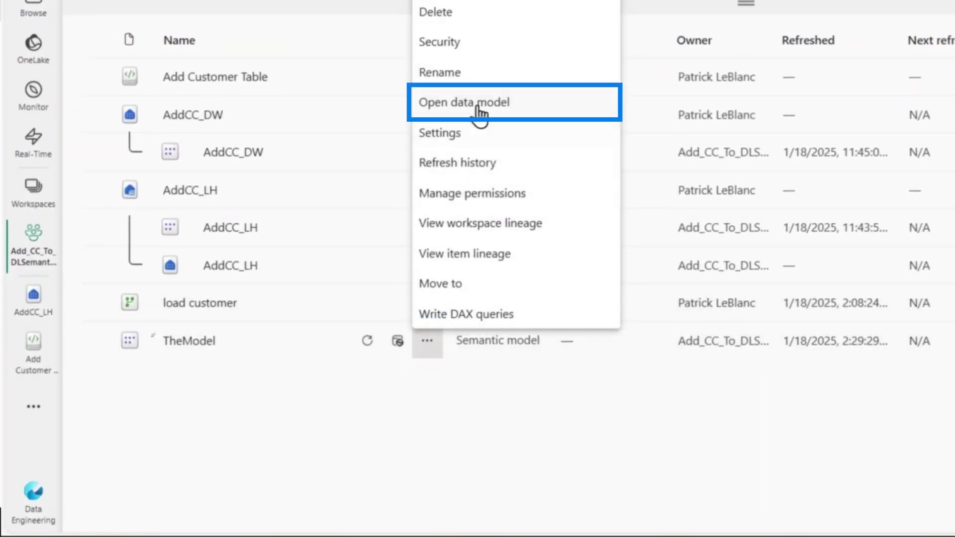
{"action": "left_click", "coordinate": [479, 110]}
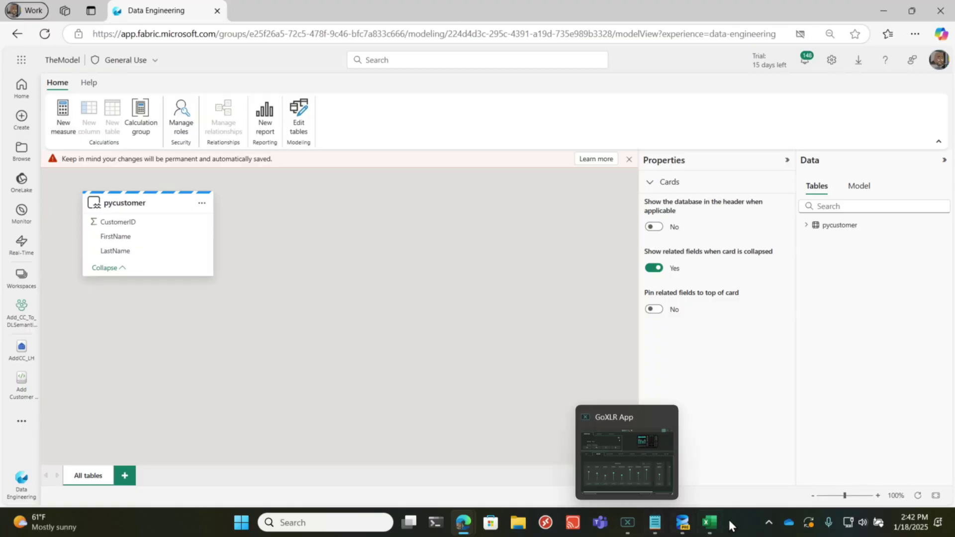
In Customer.xlsx, widen column A and add a CustomerName header in D1
{"action": "left_click", "coordinate": [711, 522]}
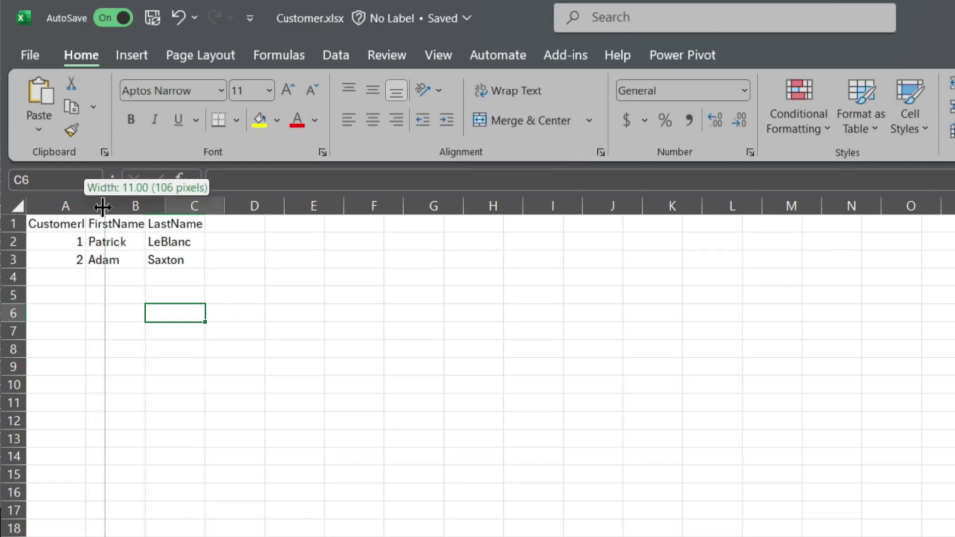
{"action": "left_click_drag", "start_coordinate": [103, 207], "coordinate": [104, 207]}
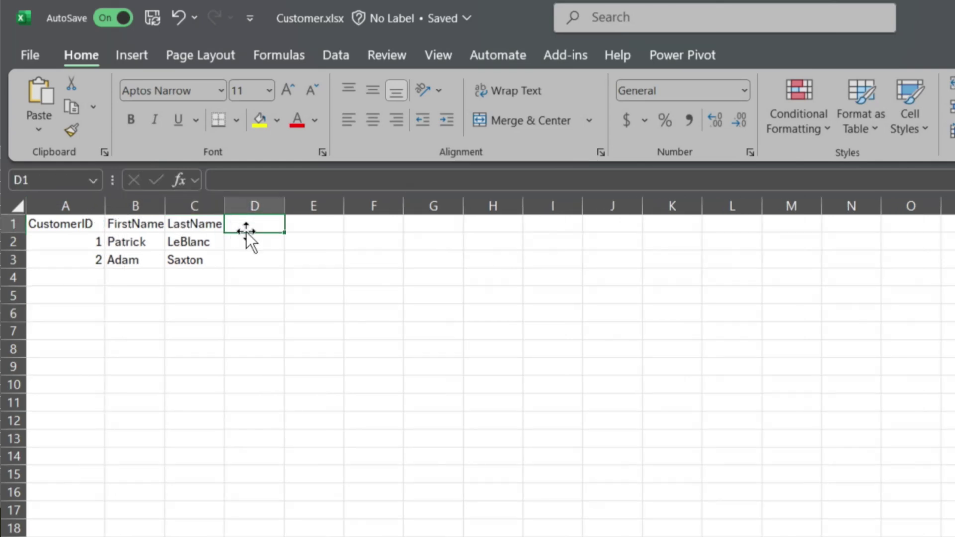
{"action": "type", "text": "CustomerName"}
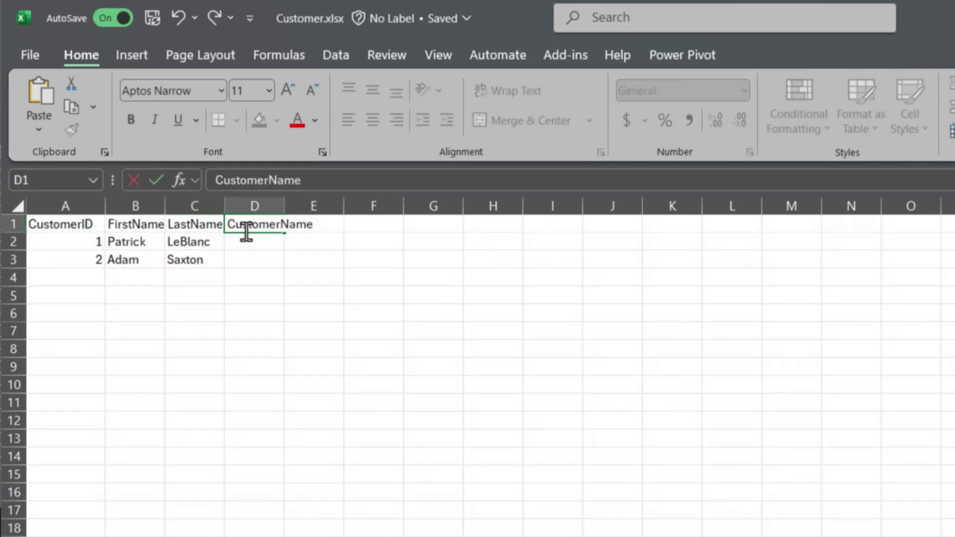
{"action": "key", "text": "Return"}
Enter =B2&" "&C2 in D2 to join first and last names
{"action": "type", "text": "="}
{"action": "left_click", "coordinate": [128, 244]}
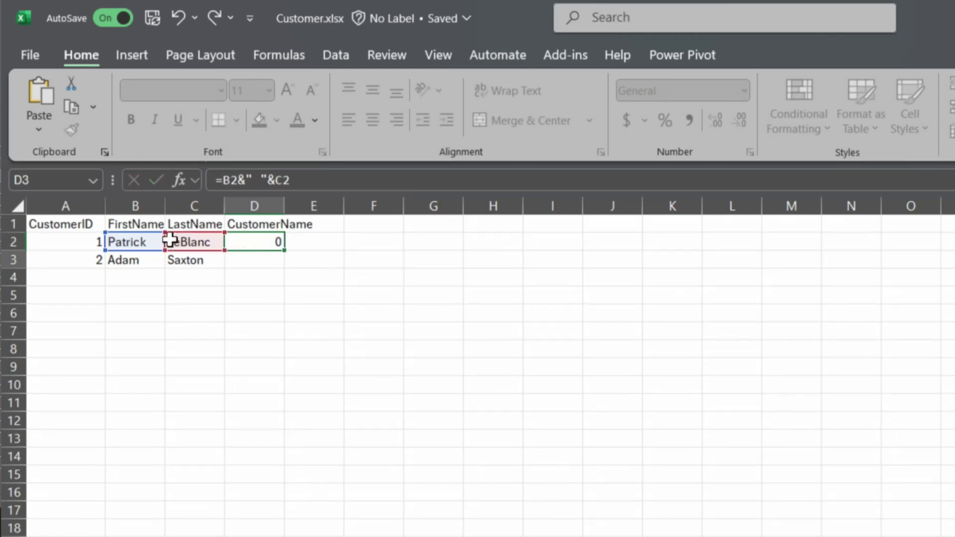
{"action": "key", "text": "Return"}
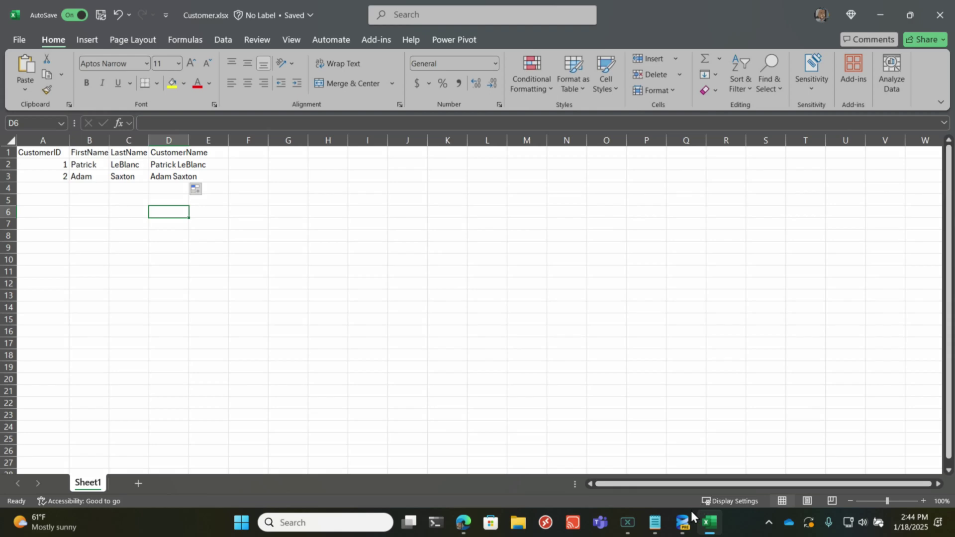
{"action": "left_click", "coordinate": [686, 470]}
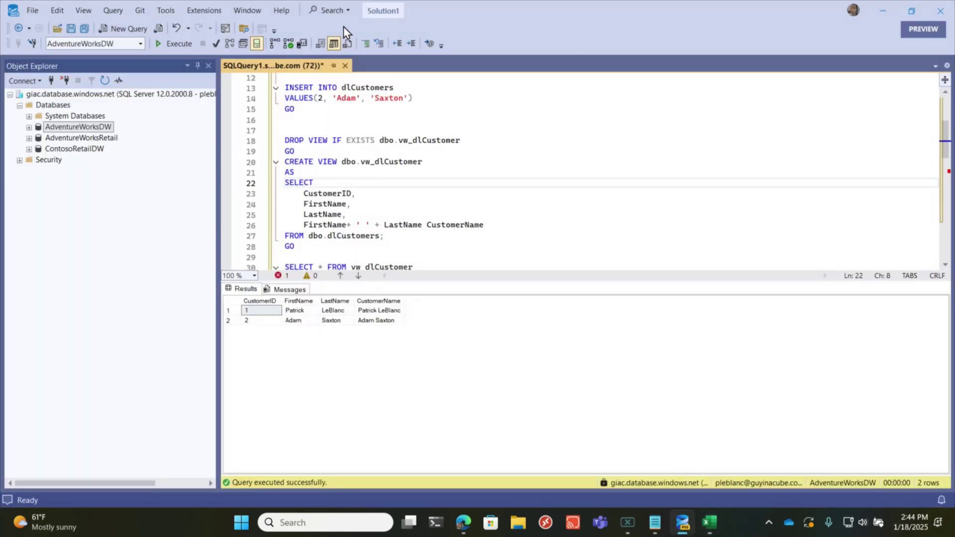
Recreate the dlCustomers table and insert the two customer rows
{"action": "scroll", "coordinate": [501, 198], "scroll_direction": "up", "scroll_amount": 4}
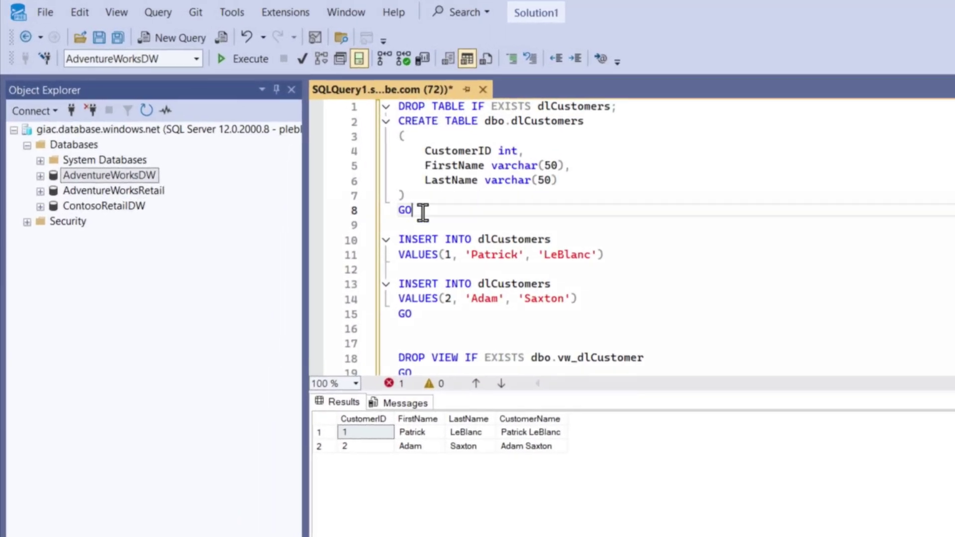
{"action": "left_click_drag", "start_coordinate": [423, 212], "coordinate": [356, 89]}
{"action": "left_click", "coordinate": [248, 60]}
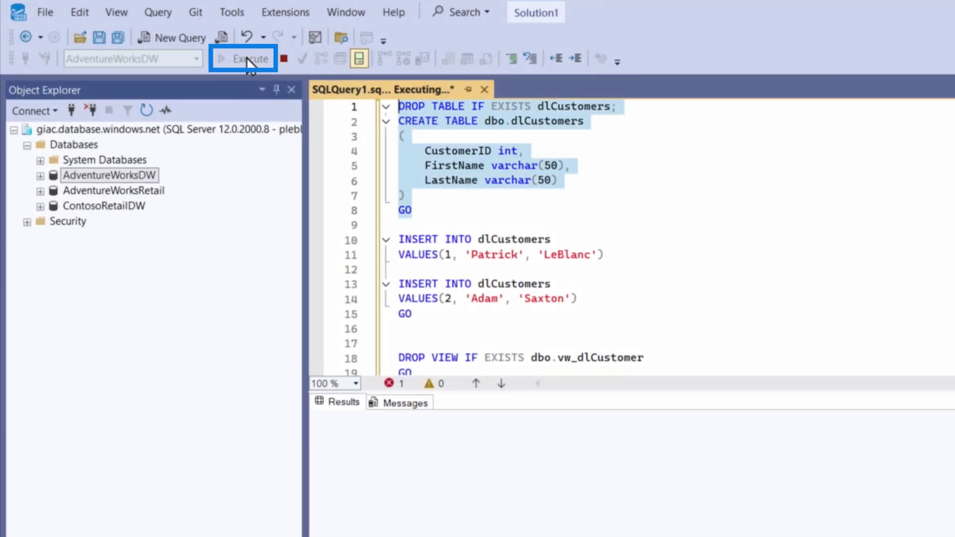
{"action": "left_click_drag", "start_coordinate": [424, 312], "coordinate": [390, 238]}
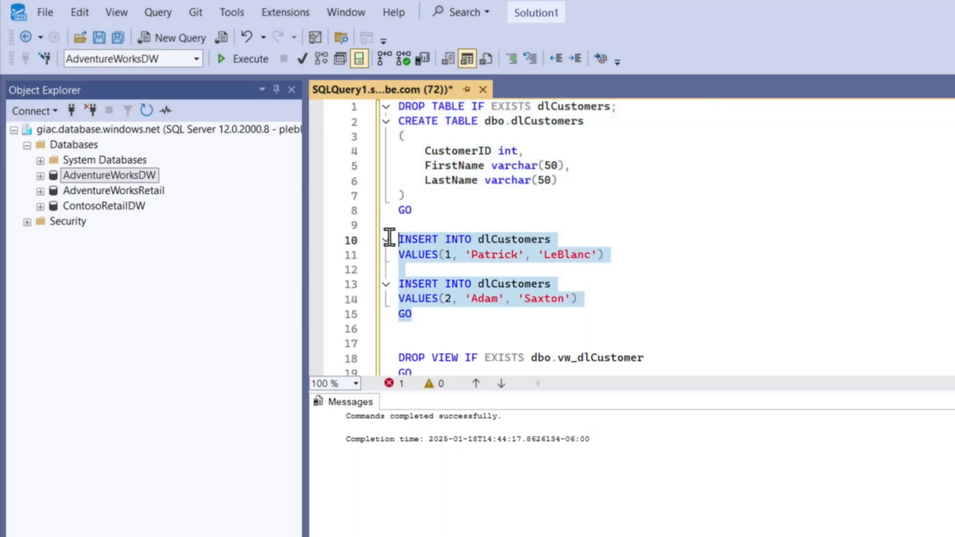
{"action": "left_click", "coordinate": [247, 61]}
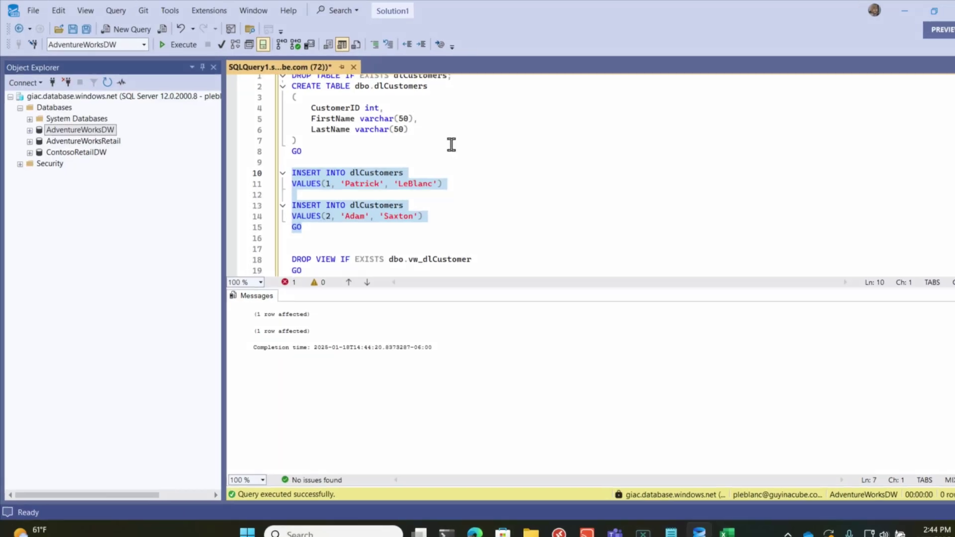
Run the SELECT returning CustomerName, then drop and recreate the vw_dlCustomer view
{"action": "scroll", "coordinate": [594, 205], "scroll_direction": "down", "scroll_amount": 2}
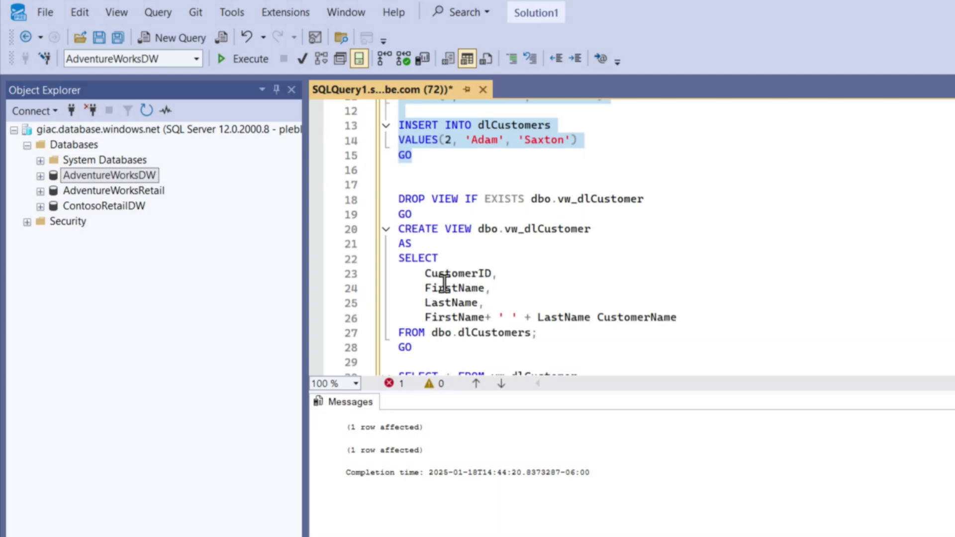
{"action": "left_click", "coordinate": [398, 270], "text": "shift"}
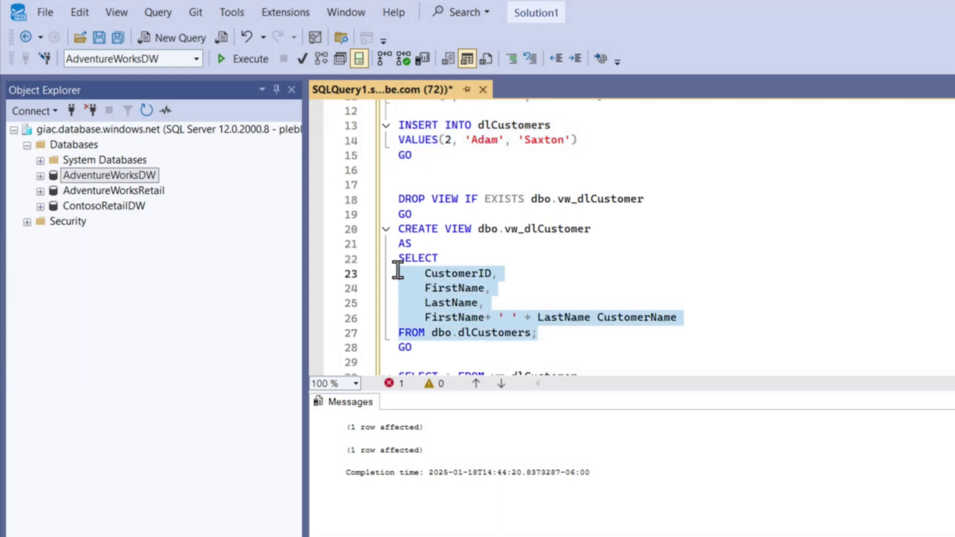
{"action": "left_click", "coordinate": [268, 60]}
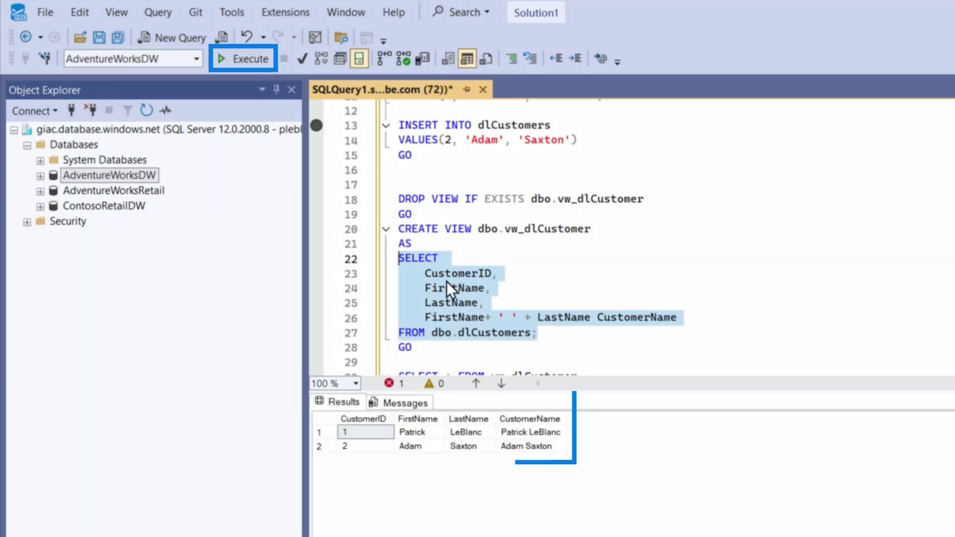
{"action": "left_click_drag", "start_coordinate": [395, 228], "coordinate": [390, 200]}
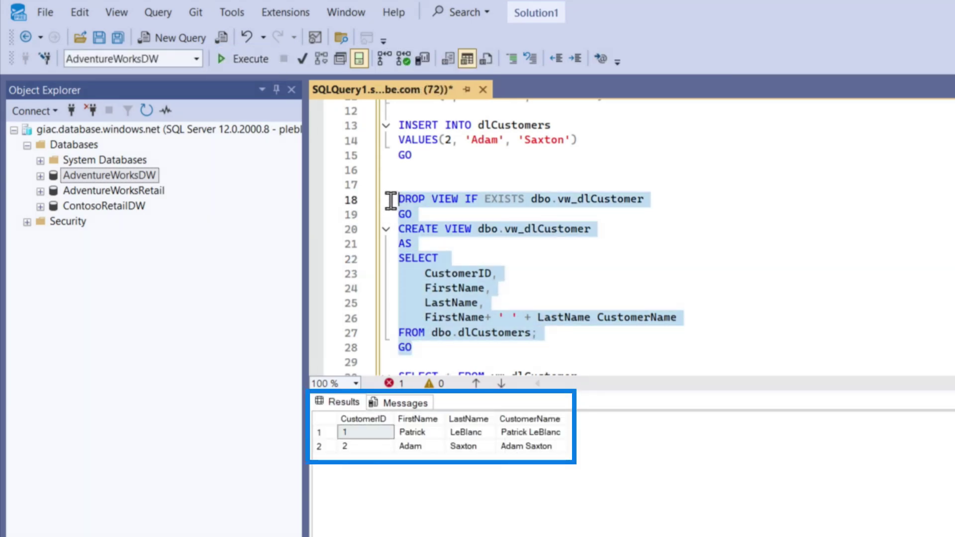
{"action": "left_click", "coordinate": [249, 59]}
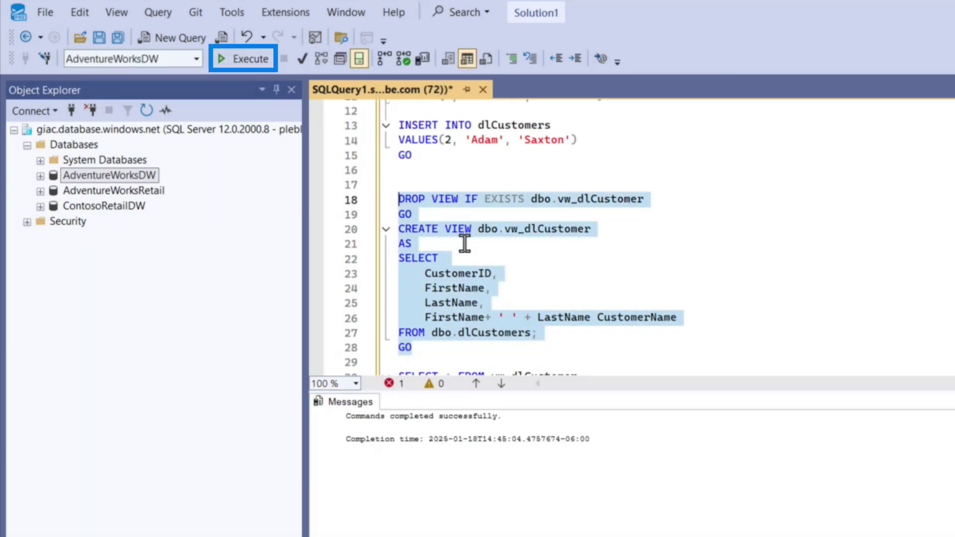
Close the dataflow and run the notebook cell adding CustomerName to pycustomer
{"action": "key", "text": "alt+Tab"}
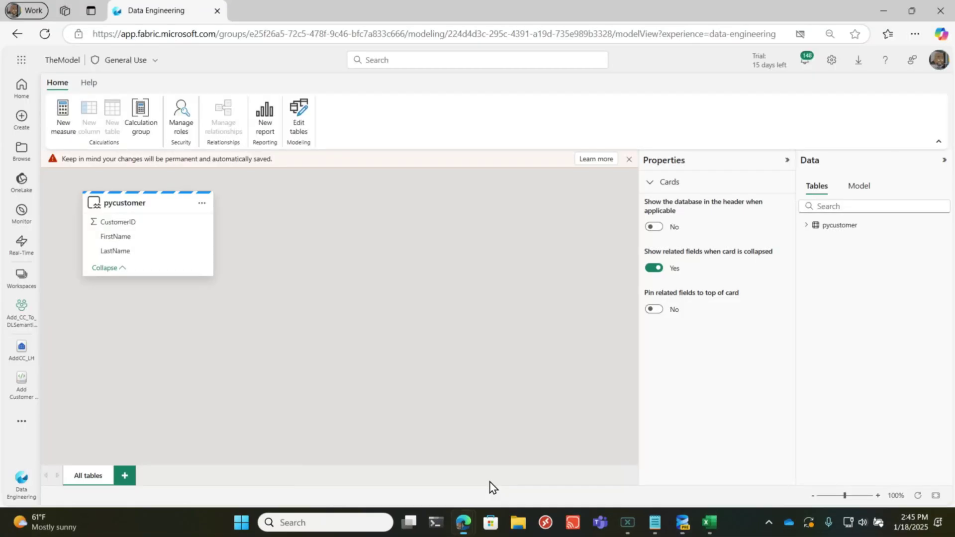
{"action": "left_click", "coordinate": [22, 310]}
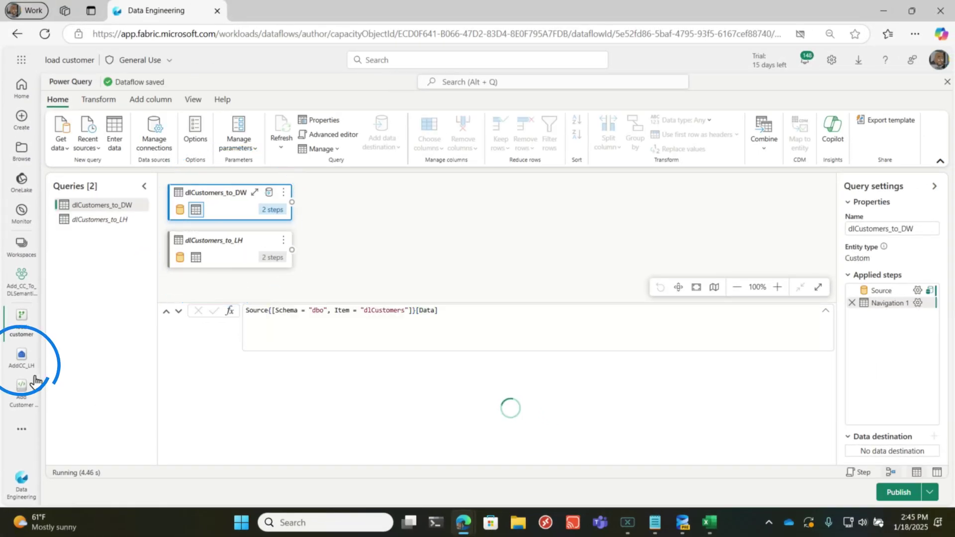
{"action": "left_click", "coordinate": [22, 367]}
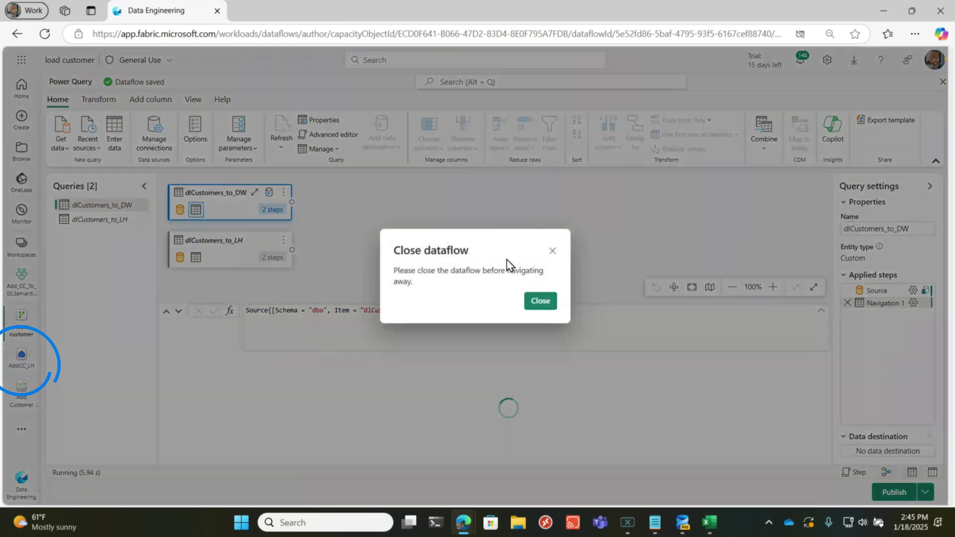
{"action": "left_click", "coordinate": [539, 301]}
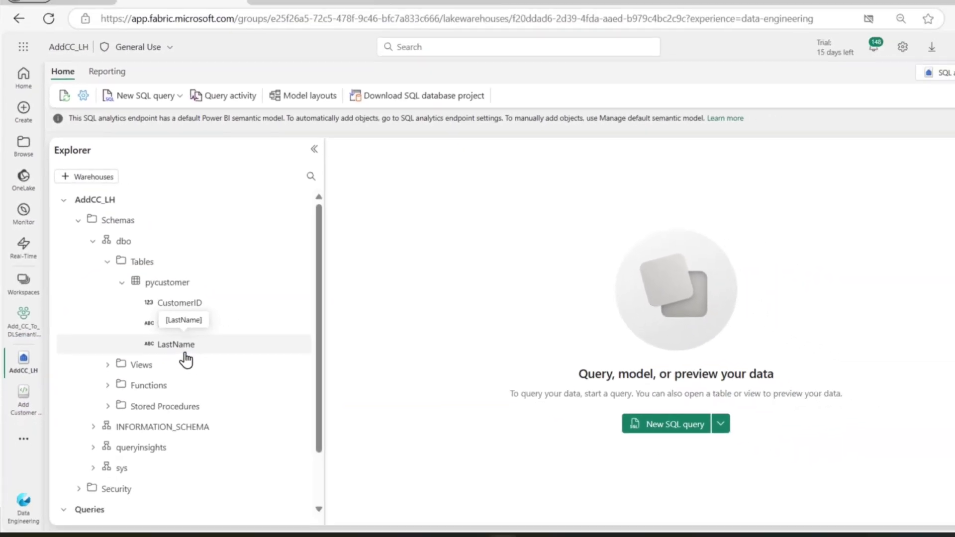
{"action": "left_click", "coordinate": [22, 393]}
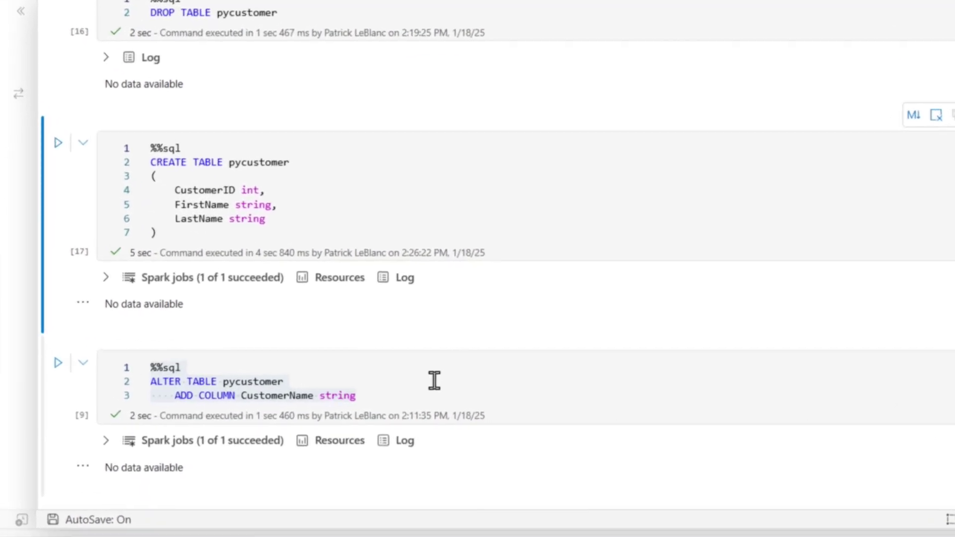
{"action": "left_click", "coordinate": [59, 363]}
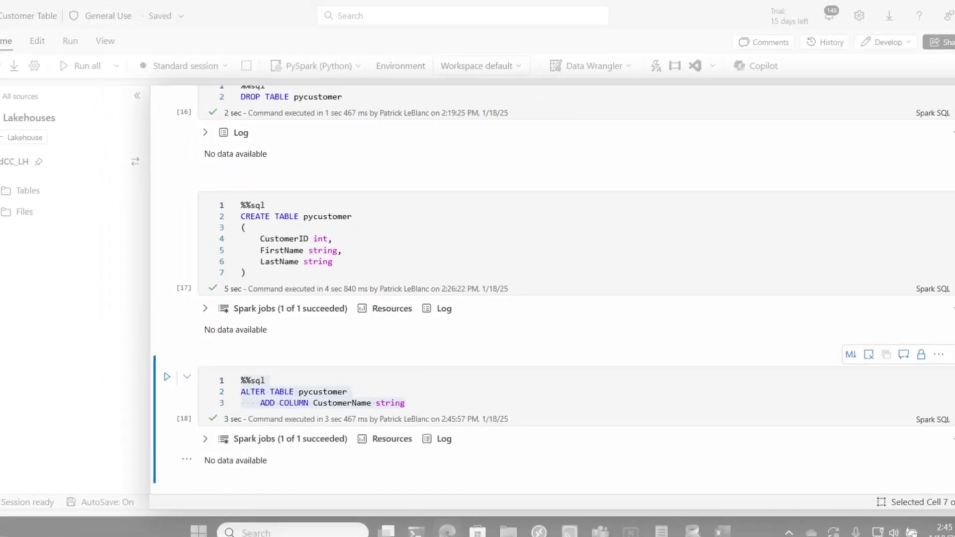
Refresh the Tables list in the AddCC_LH SQL endpoint and widen the Explorer panel
{"action": "left_click", "coordinate": [23, 354]}
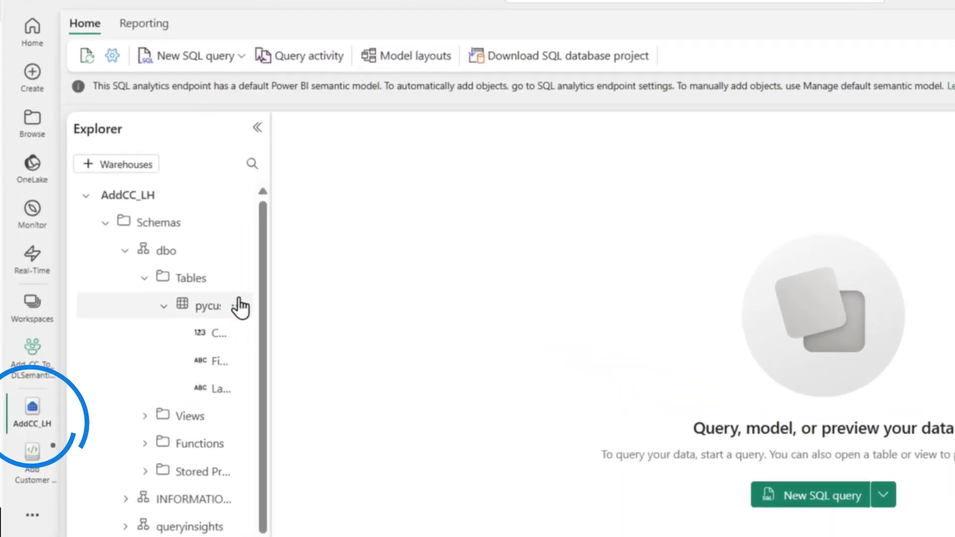
{"action": "left_click", "coordinate": [244, 281]}
{"action": "left_click", "coordinate": [281, 305]}
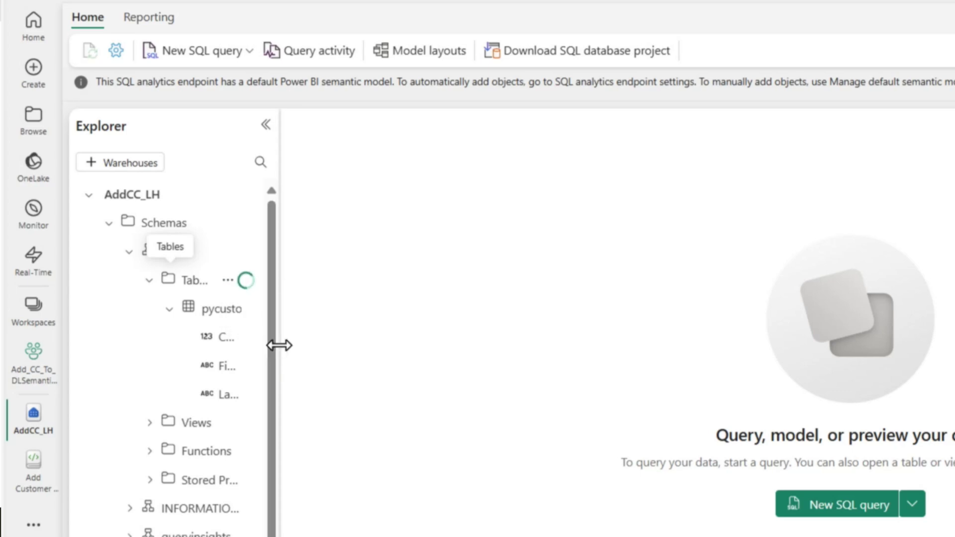
{"action": "left_click_drag", "start_coordinate": [273, 343], "coordinate": [463, 343]}
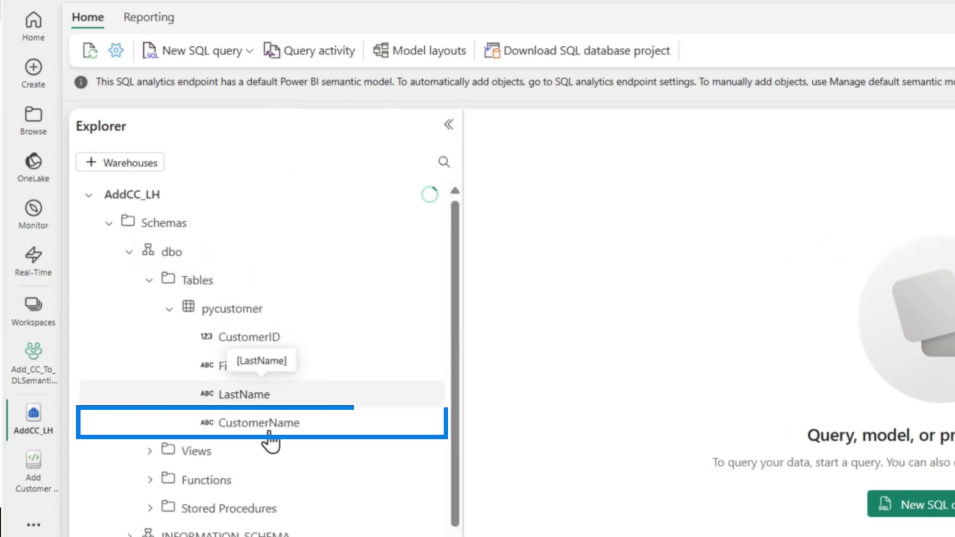
{"action": "left_click", "coordinate": [33, 358]}
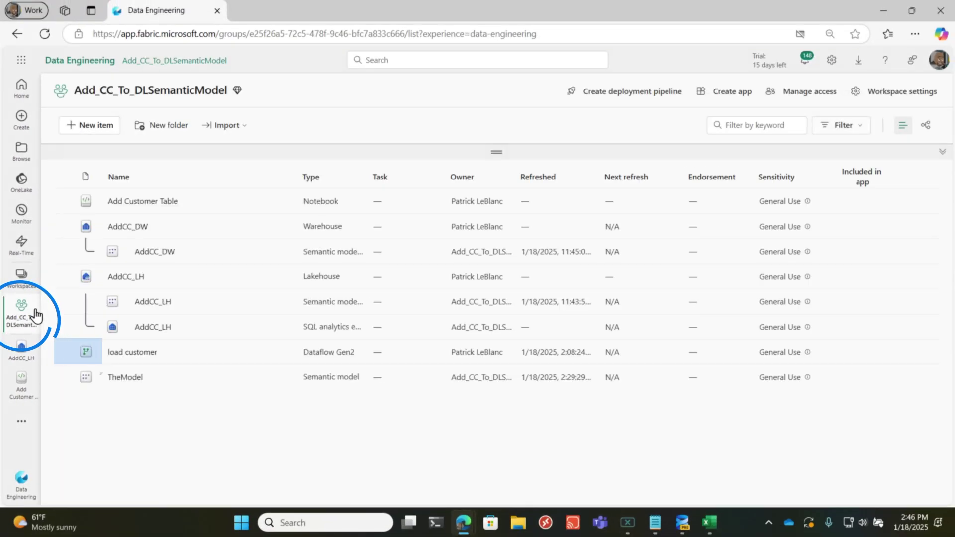
Edit the dlCustomers_to_LH formula so its source Item reads "vw_dlCustomer" instead of dlCustomers
{"action": "left_click", "coordinate": [133, 353]}
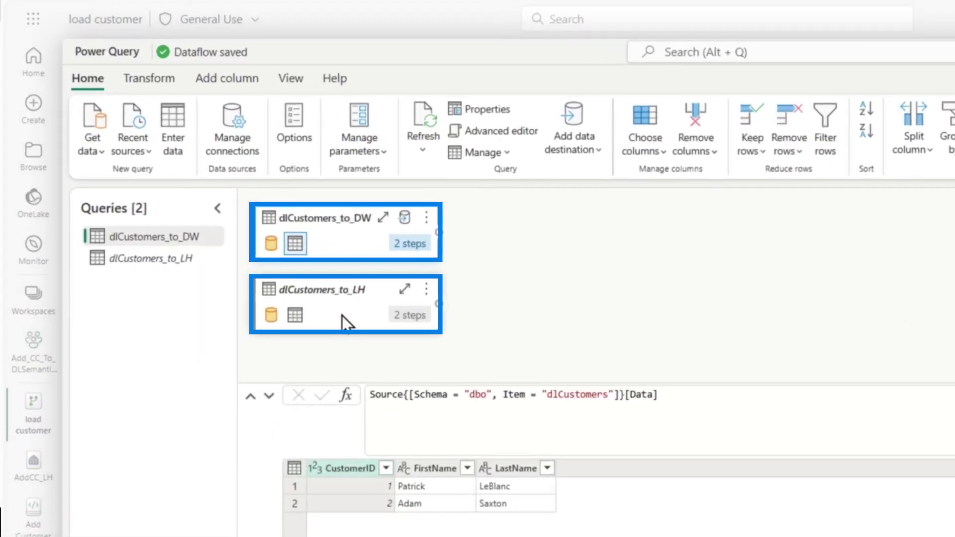
{"action": "left_click", "coordinate": [341, 311]}
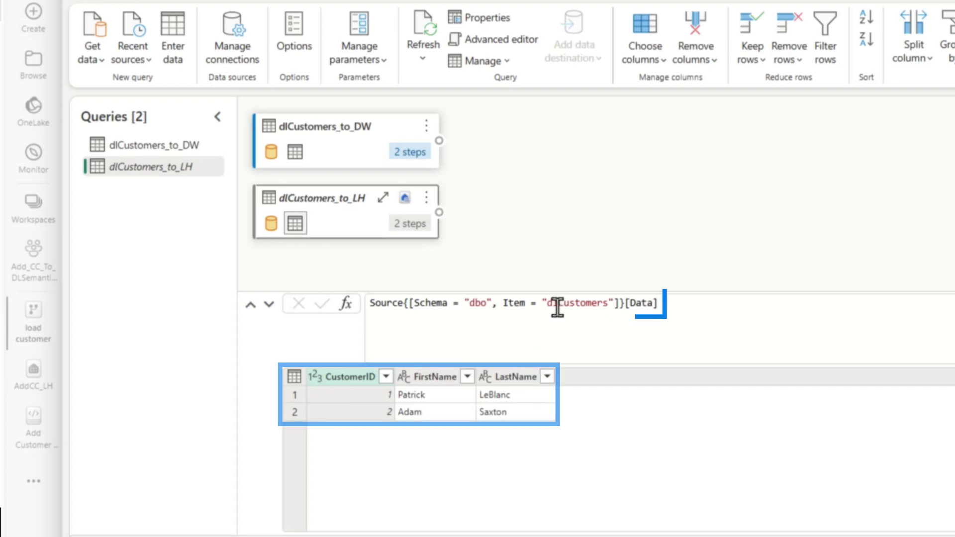
{"action": "key", "text": "Left"}
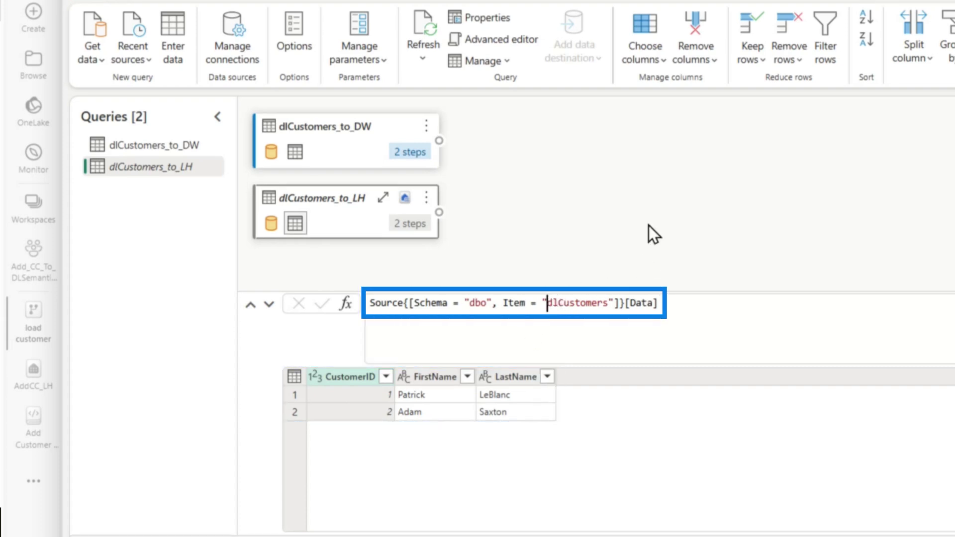
{"action": "type", "text": "vw_"}
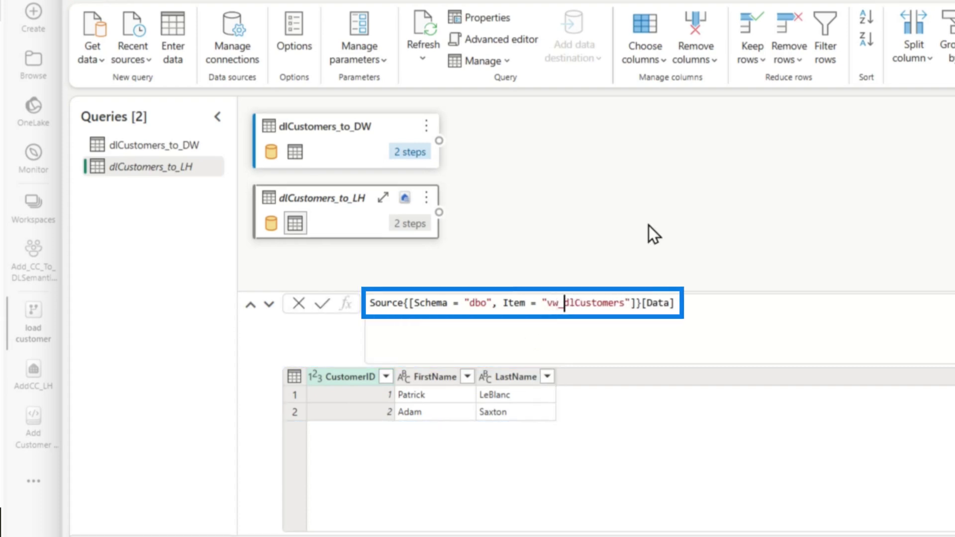
{"action": "key", "text": "Right"}
{"action": "key", "text": "Right"}
{"action": "key", "text": "Right"}
{"action": "key", "text": "Right"}
{"action": "key", "text": "Right"}
{"action": "key", "text": "Right"}
{"action": "key", "text": "Right"}
{"action": "key", "text": "Right"}
{"action": "key", "text": "Right"}
{"action": "key", "text": "Right"}
{"action": "key", "text": "Delete"}
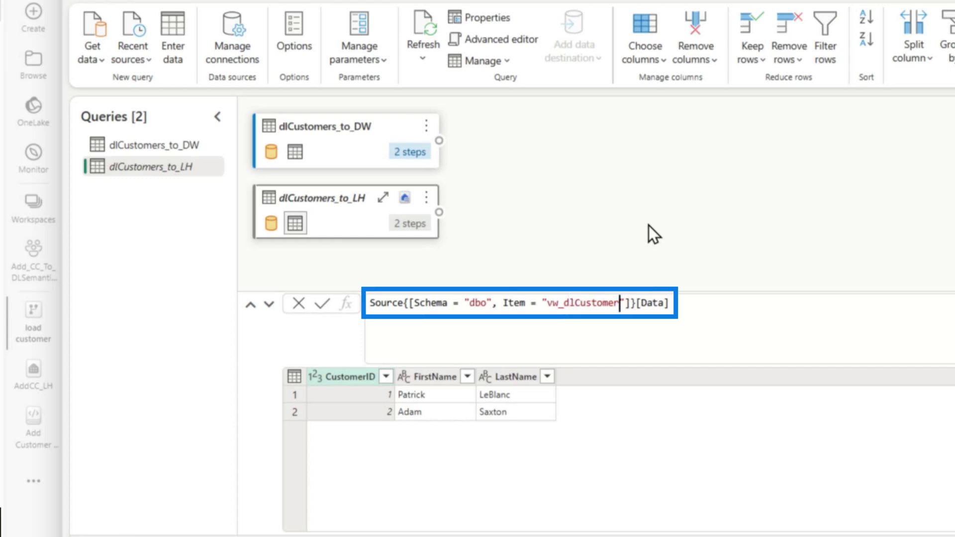
{"action": "key", "text": "Return"}
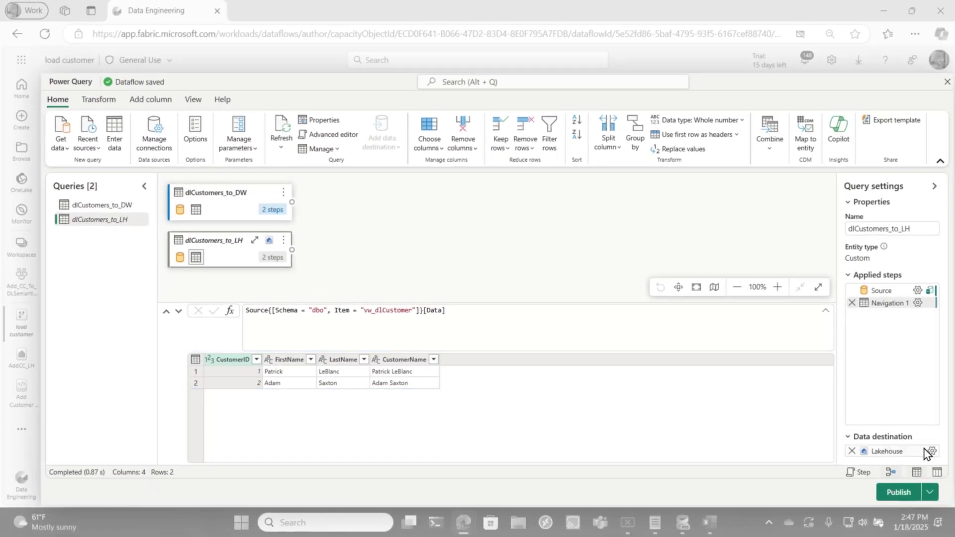
{"action": "mouse_move", "coordinate": [932, 454]}
Open the lakehouse data destination settings, keeping the existing connection and pycustomer table
{"action": "left_click", "coordinate": [211, 202]}
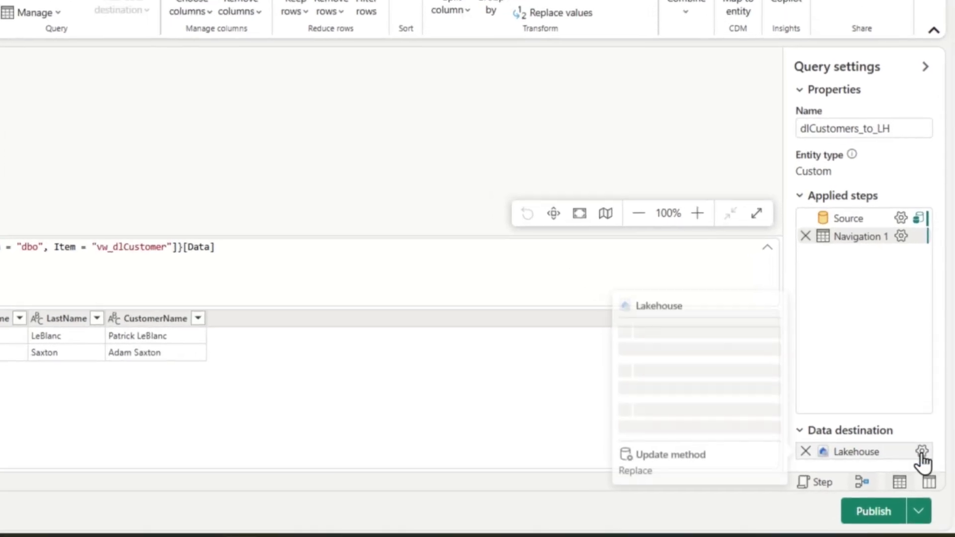
{"action": "left_click", "coordinate": [921, 453]}
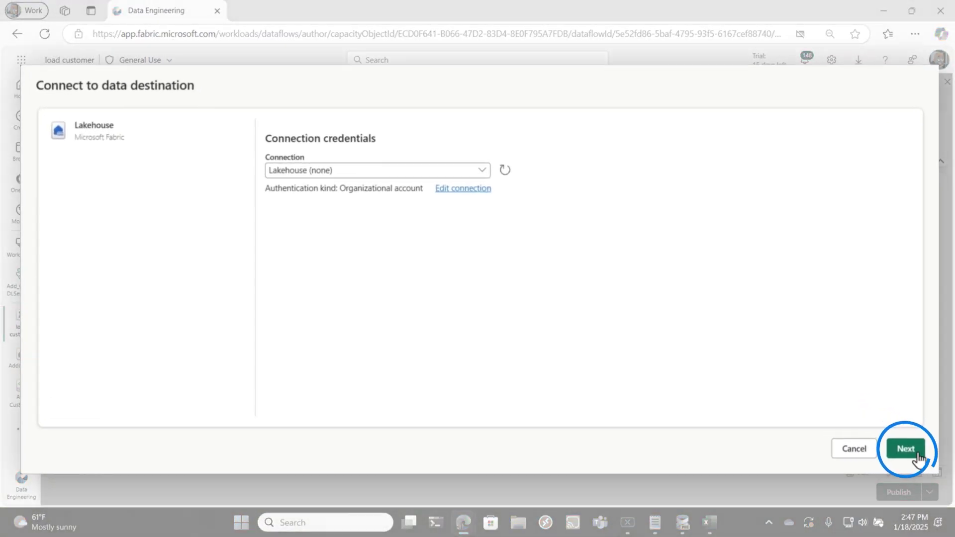
{"action": "left_click", "coordinate": [902, 447]}
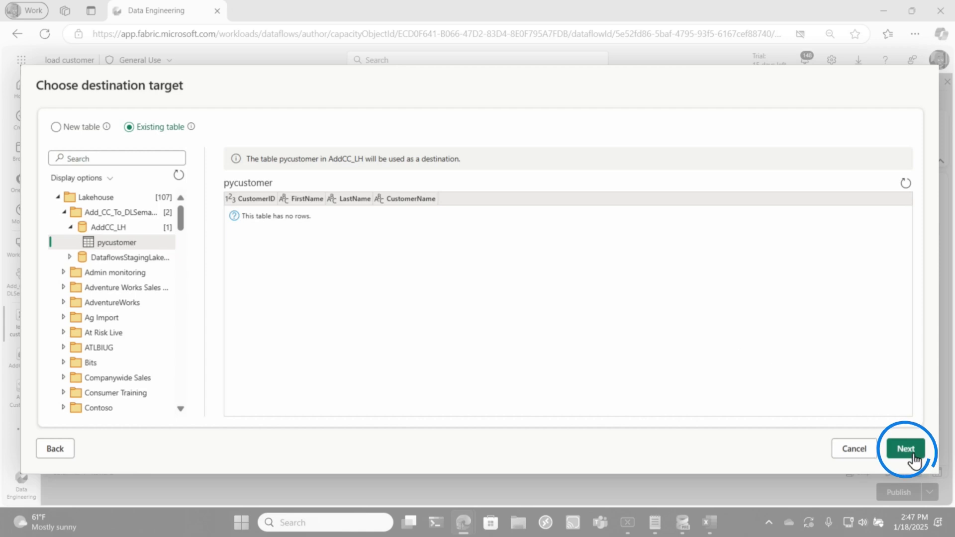
{"action": "left_click", "coordinate": [914, 455]}
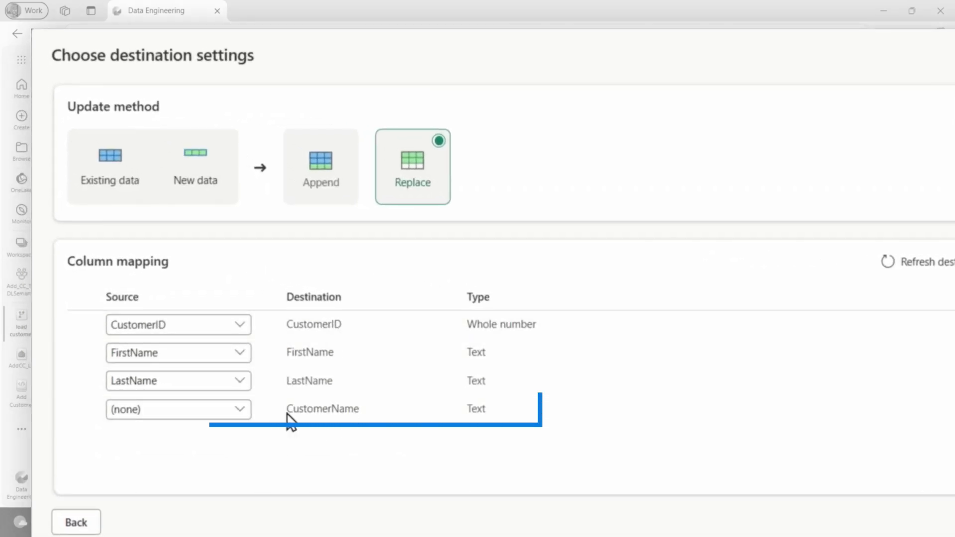
Map source CustomerName to the destination CustomerName column, save, and publish the dataflow
{"action": "left_click", "coordinate": [222, 417]}
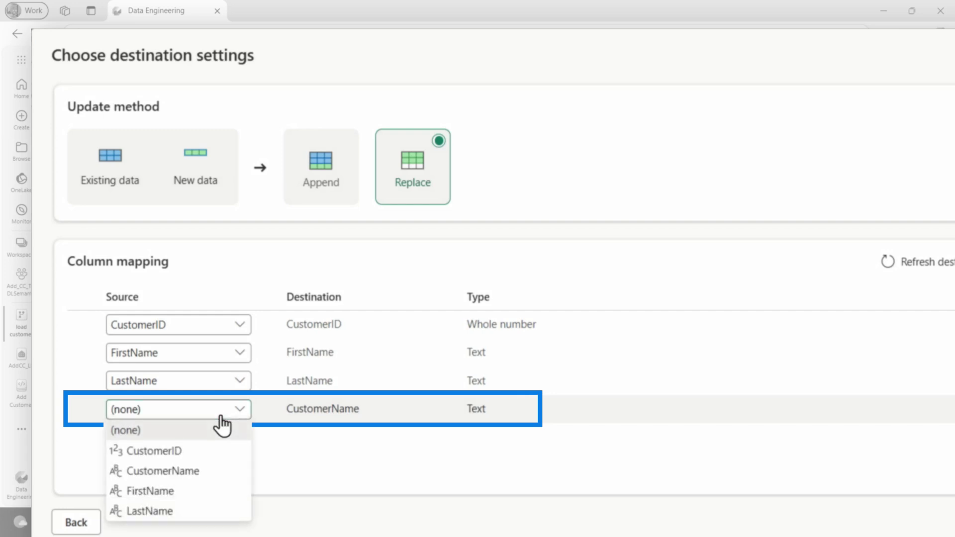
{"action": "left_click", "coordinate": [196, 472]}
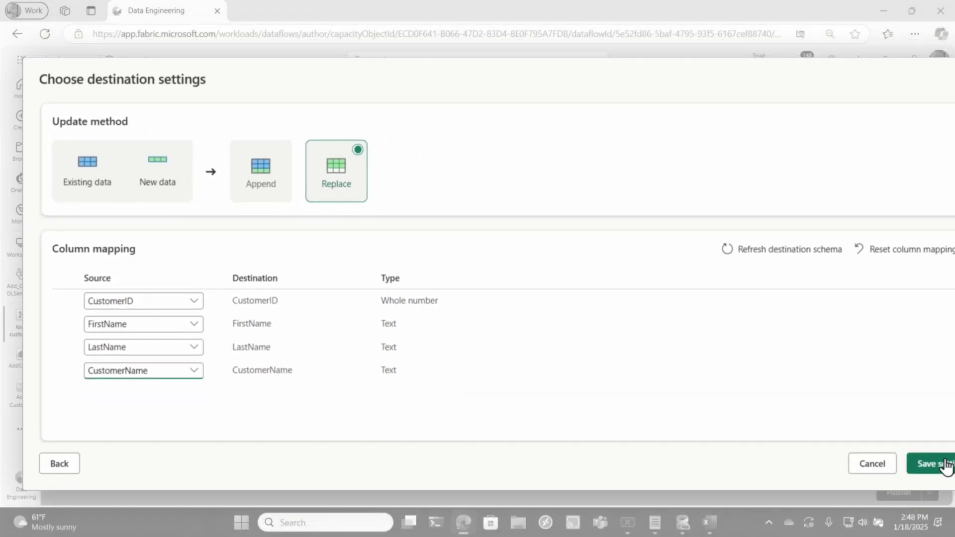
{"action": "left_click", "coordinate": [896, 451]}
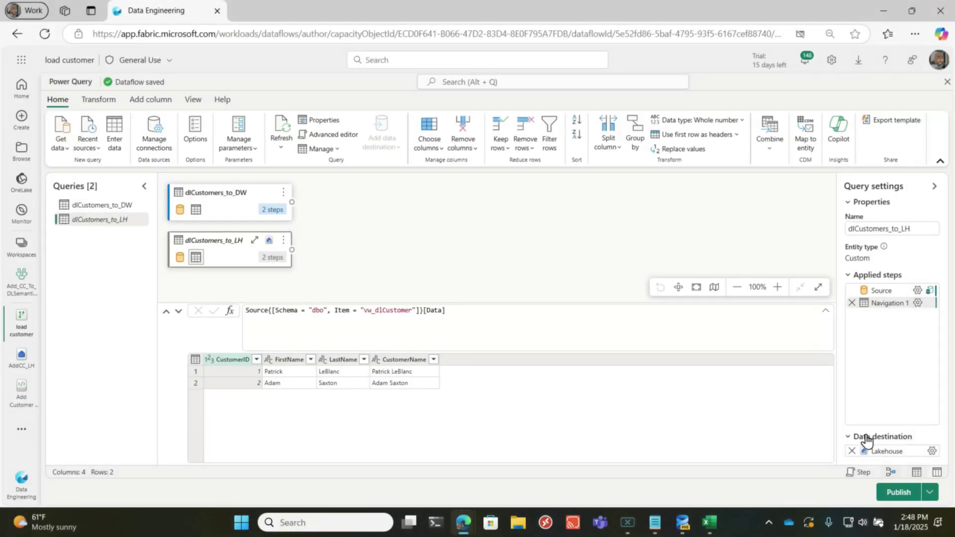
{"action": "left_click", "coordinate": [899, 493]}
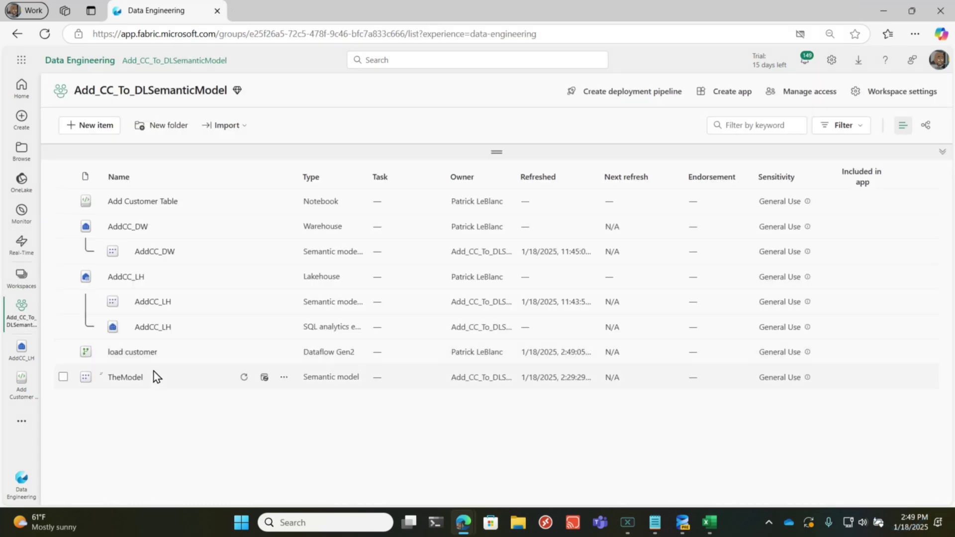
Rerun the select-from-pycustomer cell in Add Customer Table to confirm CustomerName is populated
{"action": "left_click", "coordinate": [25, 390]}
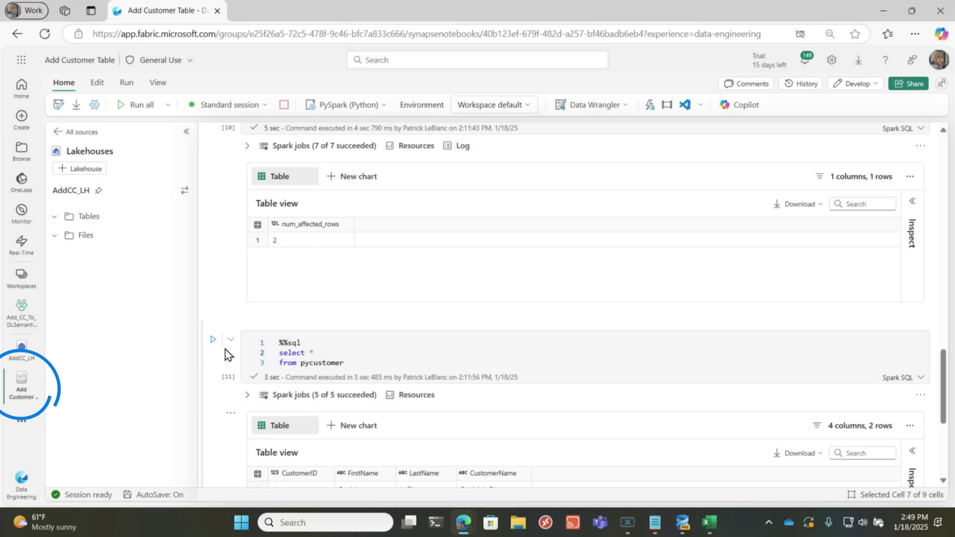
{"action": "scroll", "coordinate": [209, 329], "scroll_direction": "down", "scroll_amount": 2}
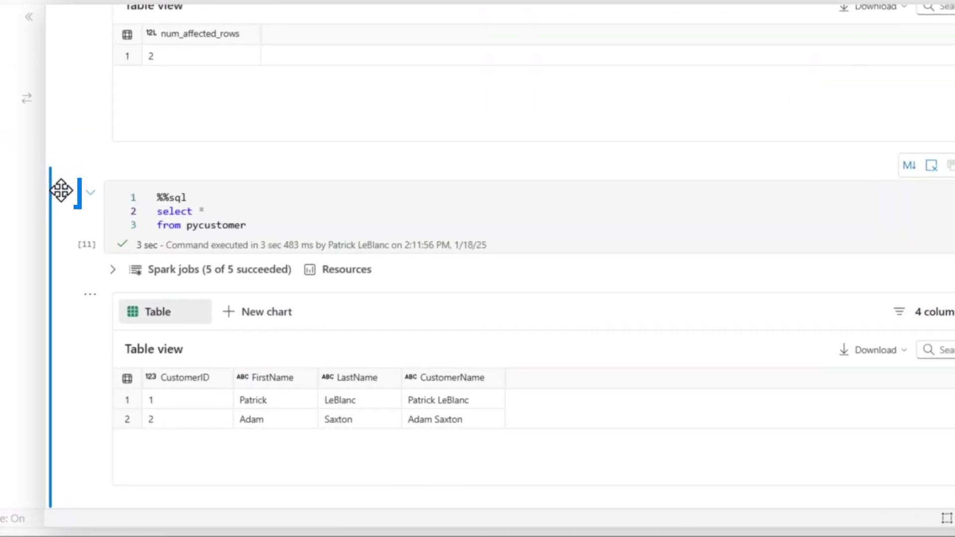
{"action": "left_click", "coordinate": [212, 258]}
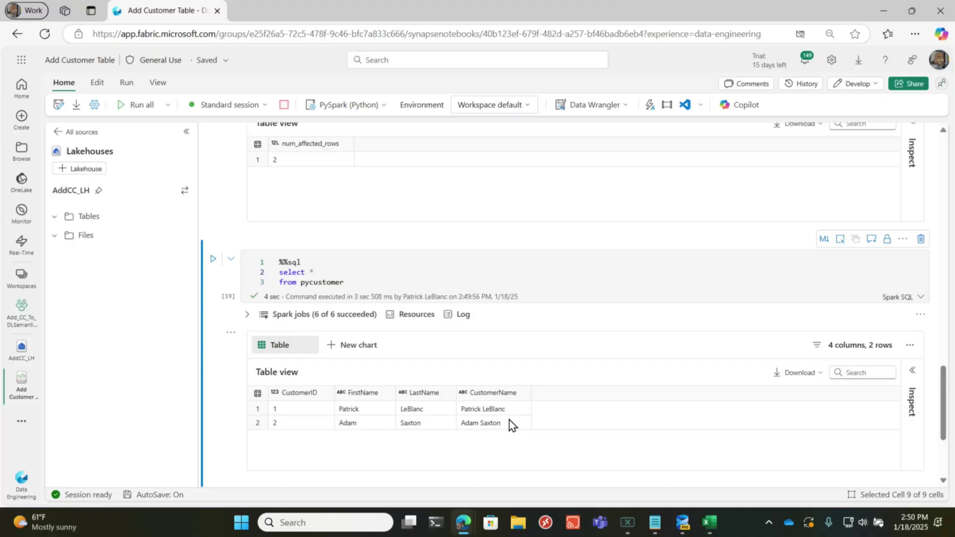
{"action": "left_click", "coordinate": [683, 522]}
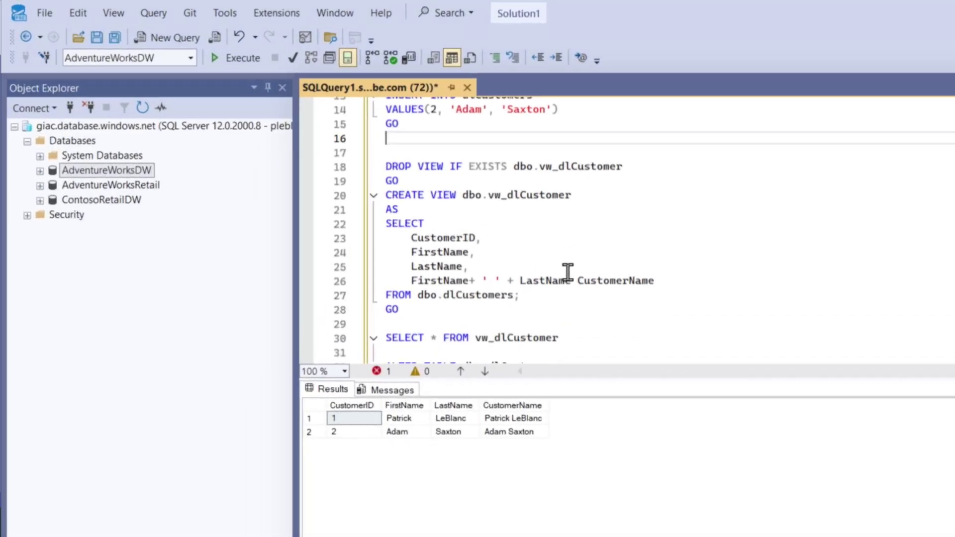
Copy the ALTER TABLE statement that adds CustomerName to dbo.dlCustomers
{"action": "scroll", "coordinate": [517, 286], "scroll_direction": "down", "scroll_amount": 3}
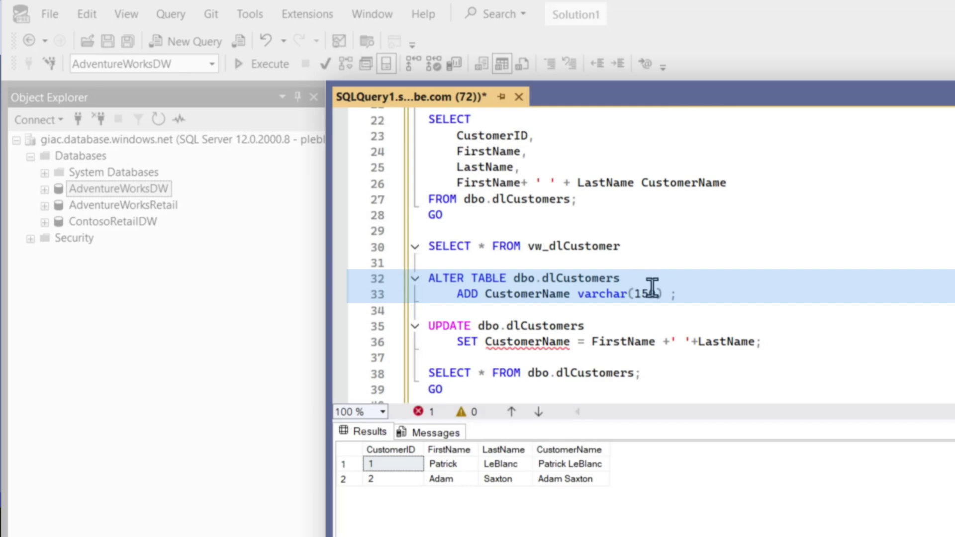
{"action": "mouse_move", "coordinate": [490, 342]}
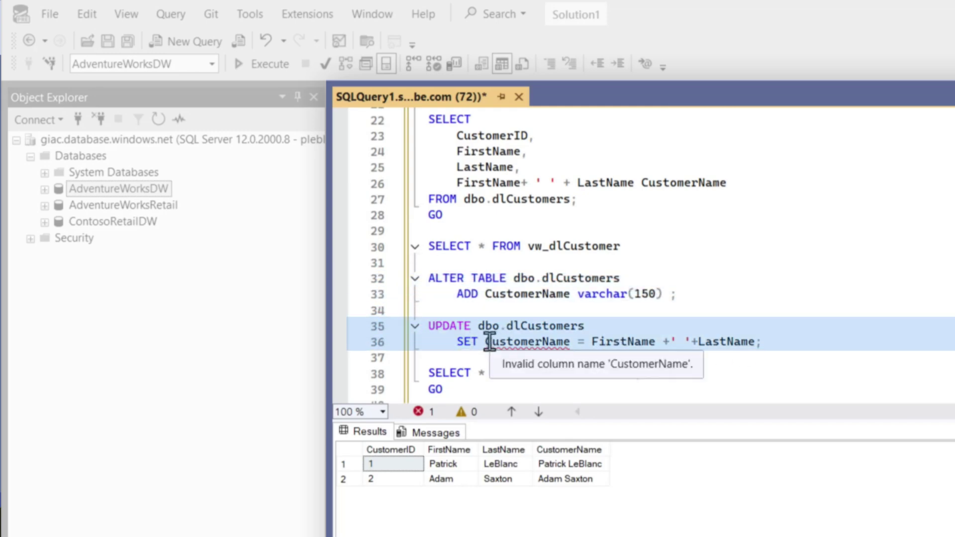
{"action": "scroll", "coordinate": [741, 321], "scroll_direction": "down", "scroll_amount": 2}
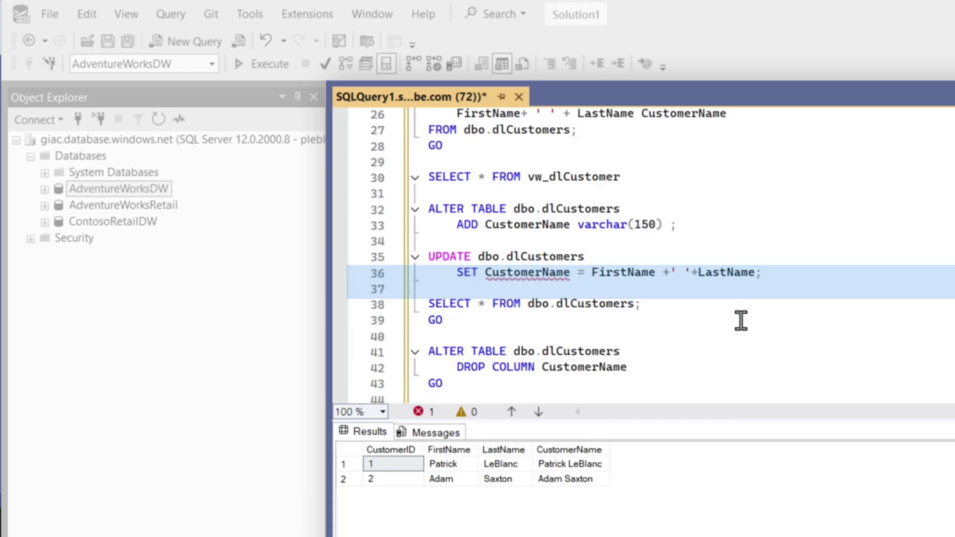
{"action": "scroll", "coordinate": [466, 275], "scroll_direction": "up", "scroll_amount": 3}
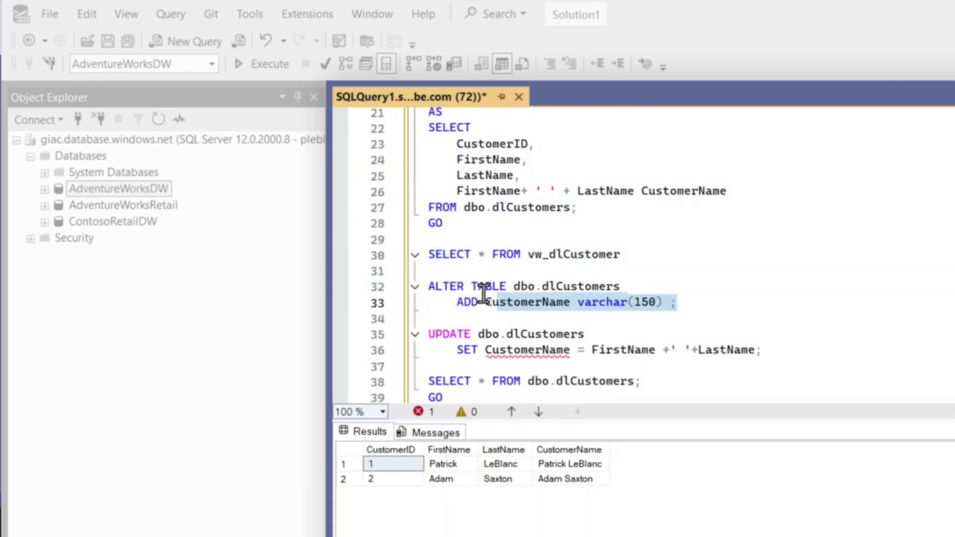
{"action": "left_click_drag", "start_coordinate": [677, 302], "coordinate": [399, 287]}
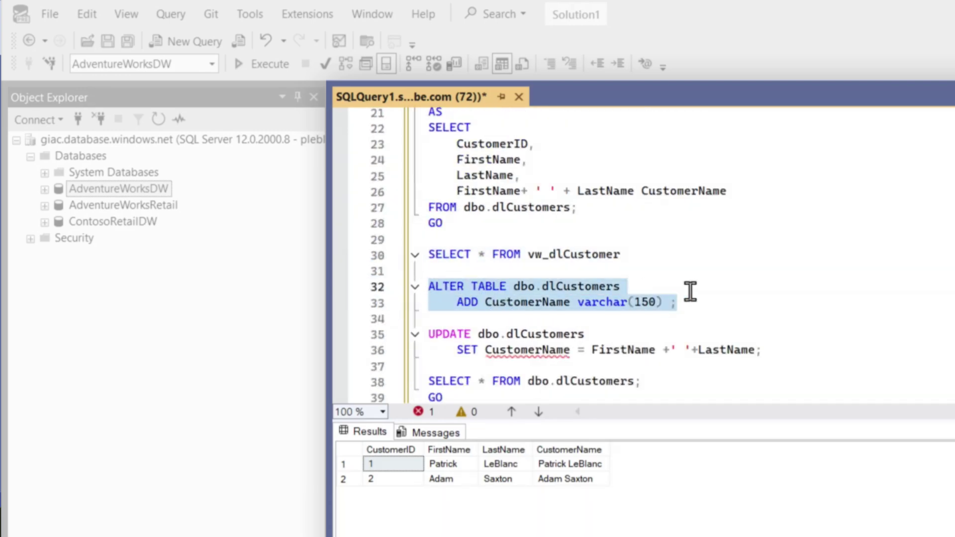
{"action": "key", "text": "ctrl+c"}
Paste it at the script's end, replacing varchar(150) with an indented AS clause
{"action": "scroll", "coordinate": [694, 298], "scroll_direction": "down", "scroll_amount": 10}
{"action": "left_click", "coordinate": [626, 287]}
{"action": "key", "text": "ctrl+v"}
{"action": "key", "text": "BackSpace"}
{"action": "key", "text": "BackSpace"}
{"action": "key", "text": "BackSpace"}
{"action": "key", "text": "BackSpace"}
{"action": "key", "text": "BackSpace"}
{"action": "key", "text": "BackSpace"}
{"action": "key", "text": "BackSpace"}
{"action": "key", "text": "BackSpace"}
{"action": "key", "text": "BackSpace"}
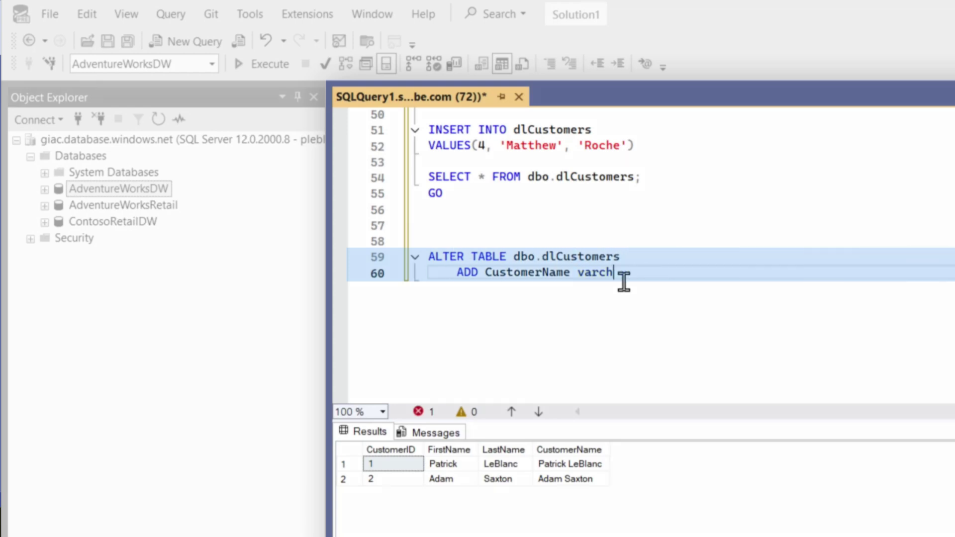
{"action": "key", "text": "Return"}
{"action": "key", "text": "Tab"}
{"action": "type", "text": "AS"}
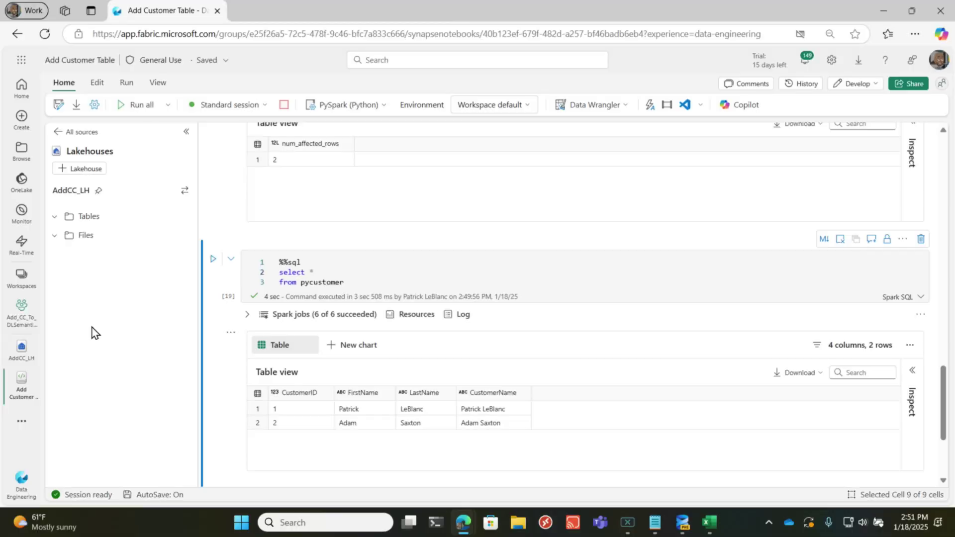
Scroll through the Add Customer Table notebook's ALTER TABLE and UPDATE cells for CustomerName
{"action": "left_click", "coordinate": [20, 377]}
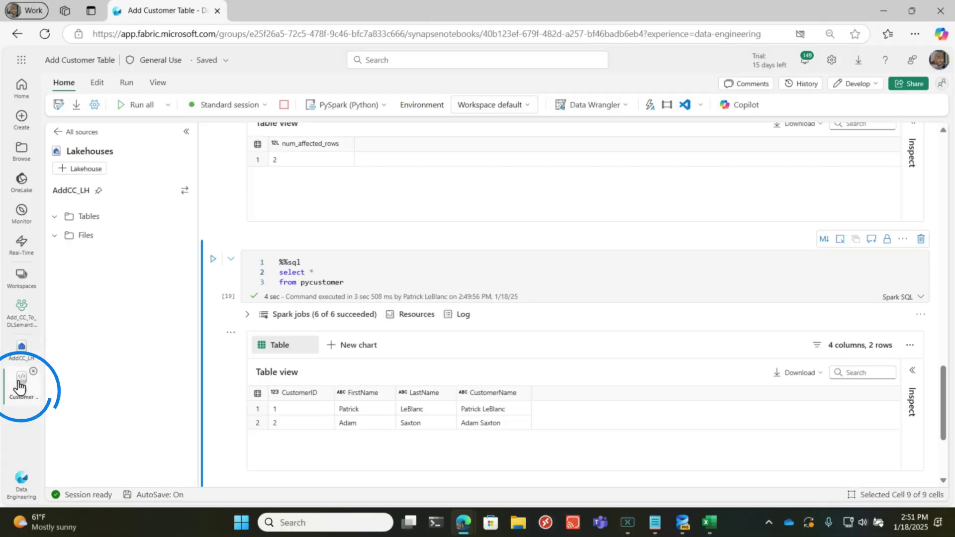
{"action": "scroll", "coordinate": [426, 249], "scroll_direction": "up", "scroll_amount": 10}
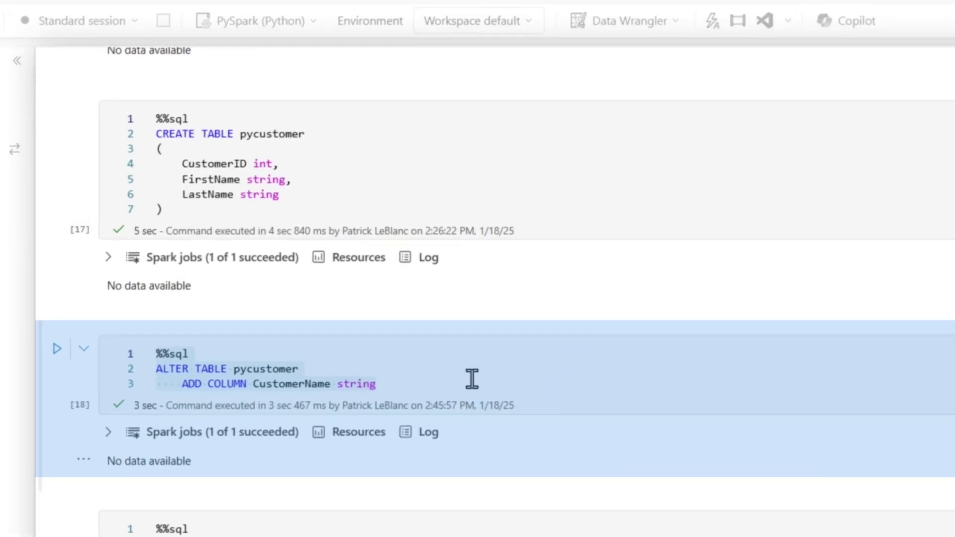
{"action": "scroll", "coordinate": [471, 380], "scroll_direction": "down", "scroll_amount": 3}
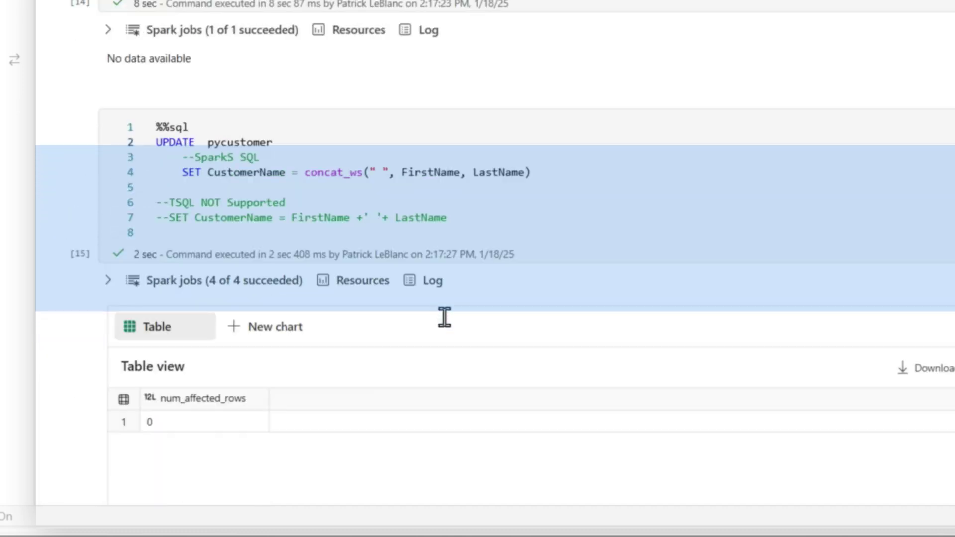
{"action": "scroll", "coordinate": [221, 186], "scroll_direction": "up", "scroll_amount": 1}
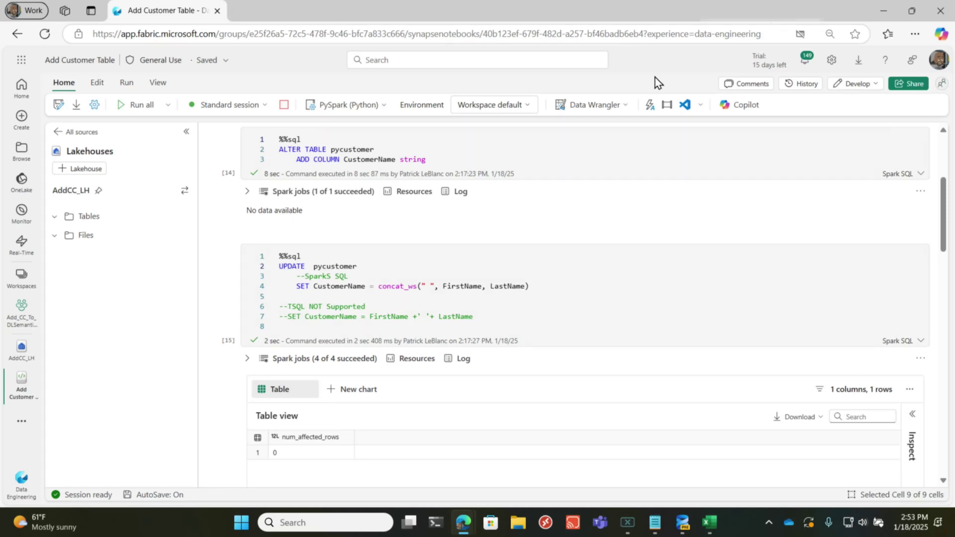
{"action": "left_click", "coordinate": [22, 313]}
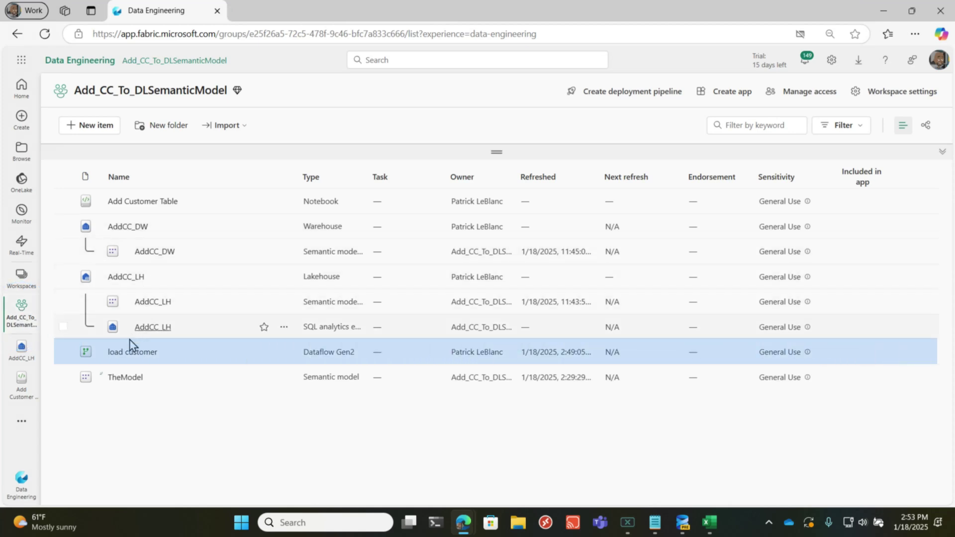
In load customer, add an 'Add column from examples' step after Navigation 1 using all columns
{"action": "left_click", "coordinate": [125, 352]}
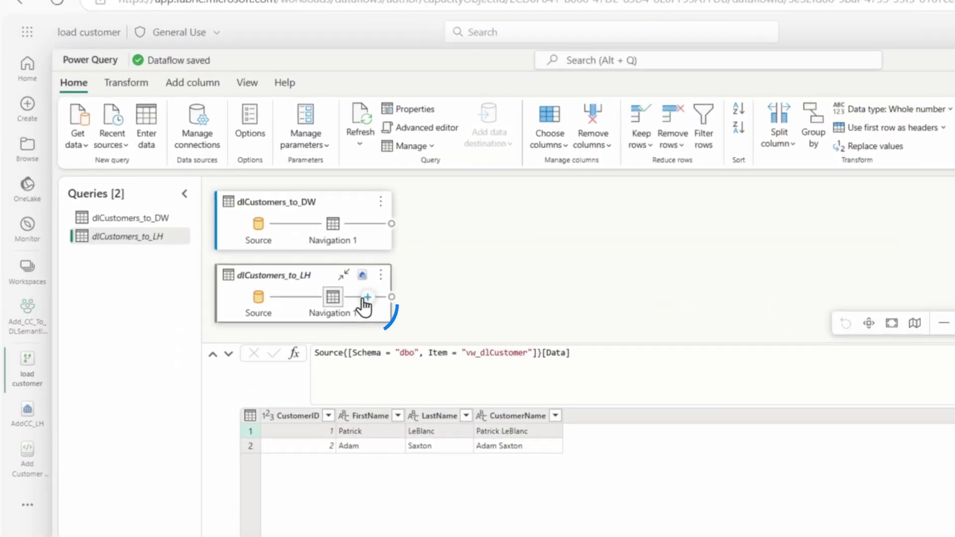
{"action": "left_click", "coordinate": [401, 310]}
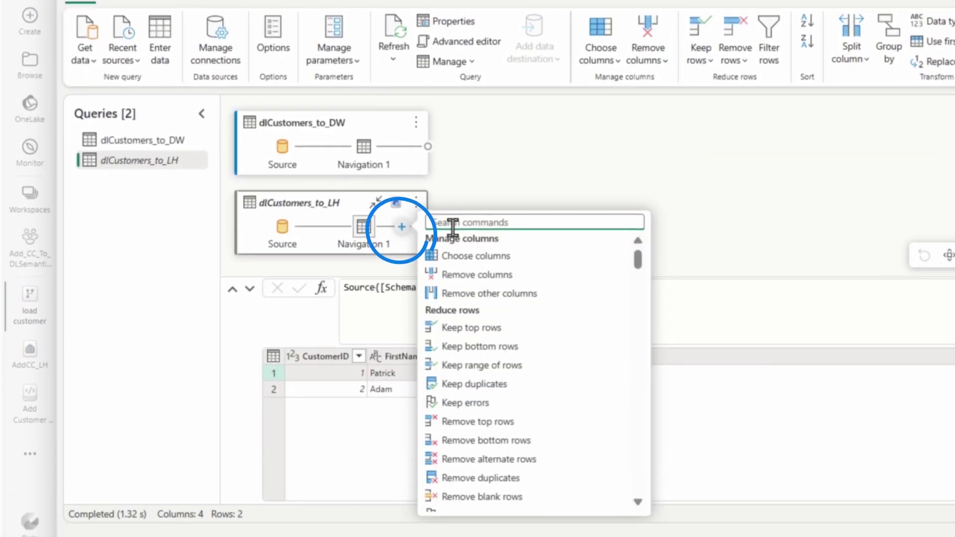
{"action": "type", "text": "exam"}
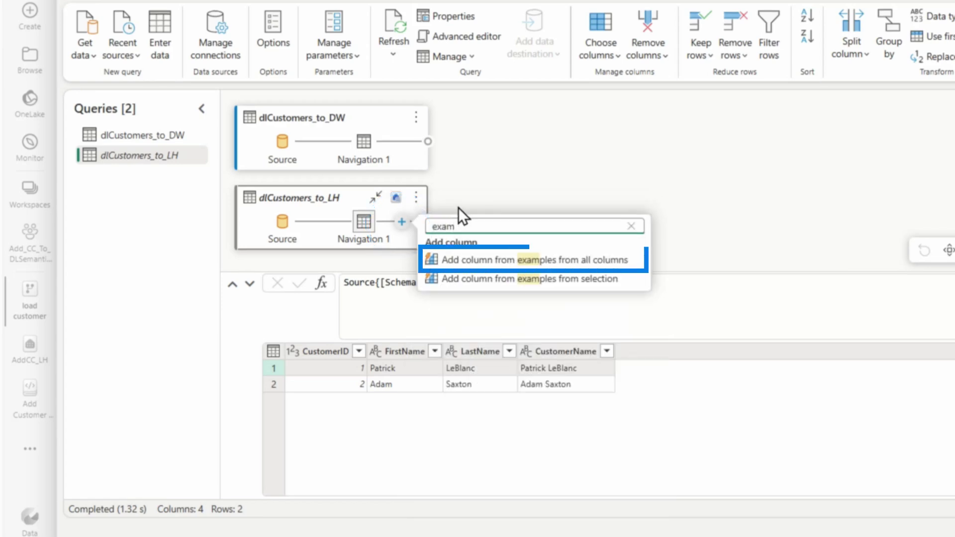
{"action": "left_click", "coordinate": [538, 263]}
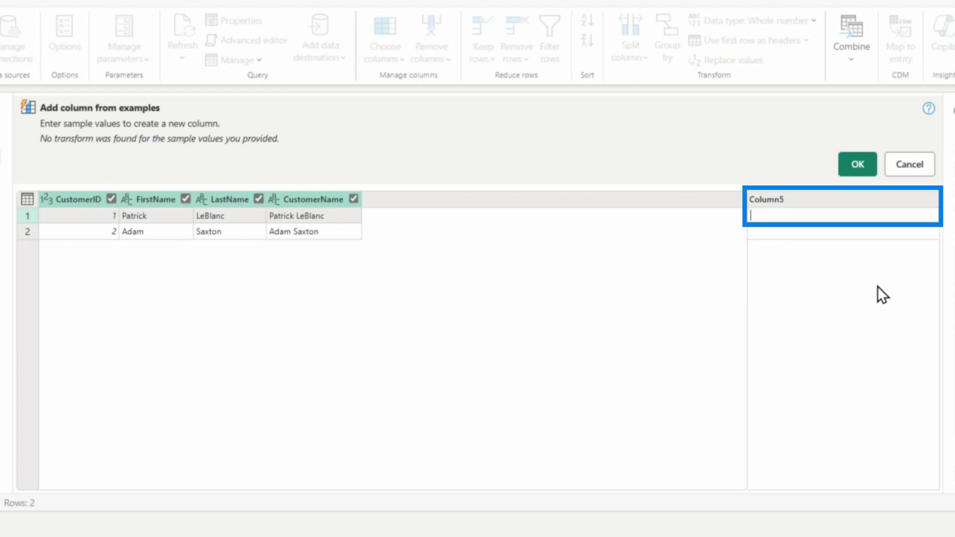
Enter a customer's full name as the sample so the column copies CustomerName, then close the editor
{"action": "left_click", "coordinate": [821, 215]}
{"action": "type", "text": "Pat"}
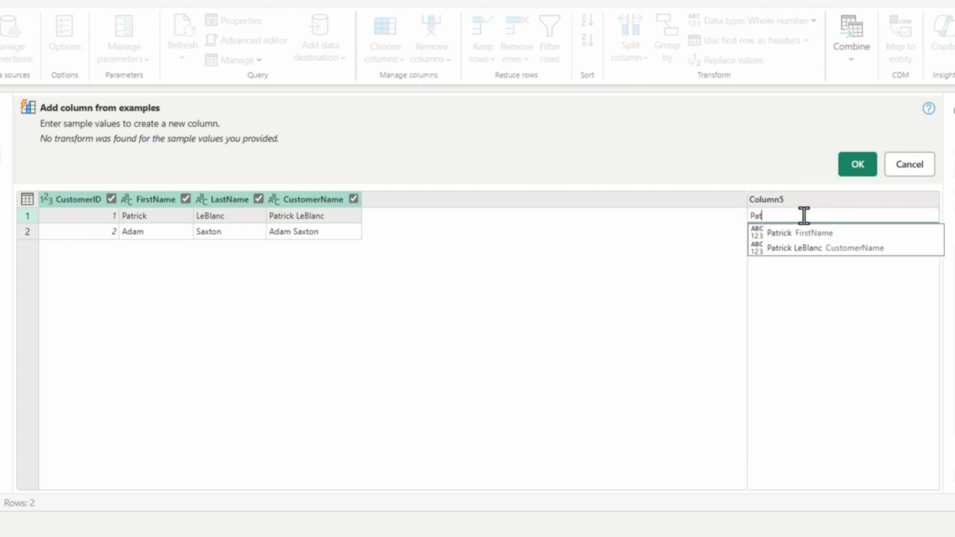
{"action": "type", "text": "rick LeBlanc"}
{"action": "key", "text": "Return"}
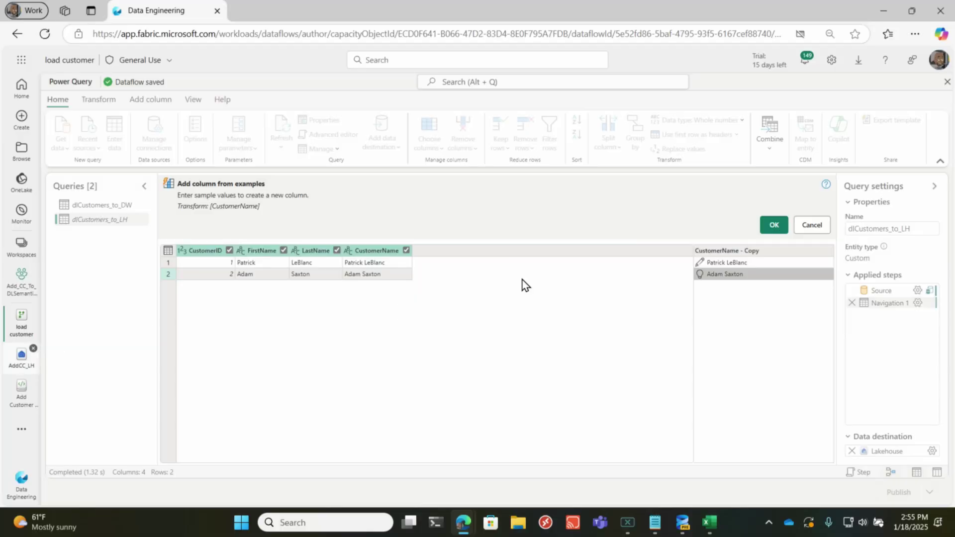
{"action": "left_click", "coordinate": [948, 82]}
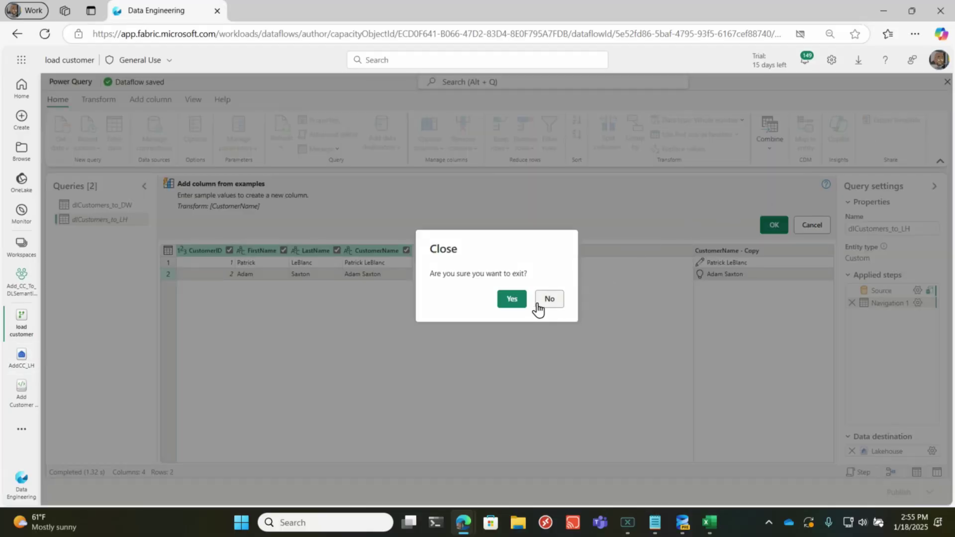
Leave the dataflow and tick 'Users can edit data models in the Power BI service' under the workspace's Power BI general settings
{"action": "left_click", "coordinate": [509, 303]}
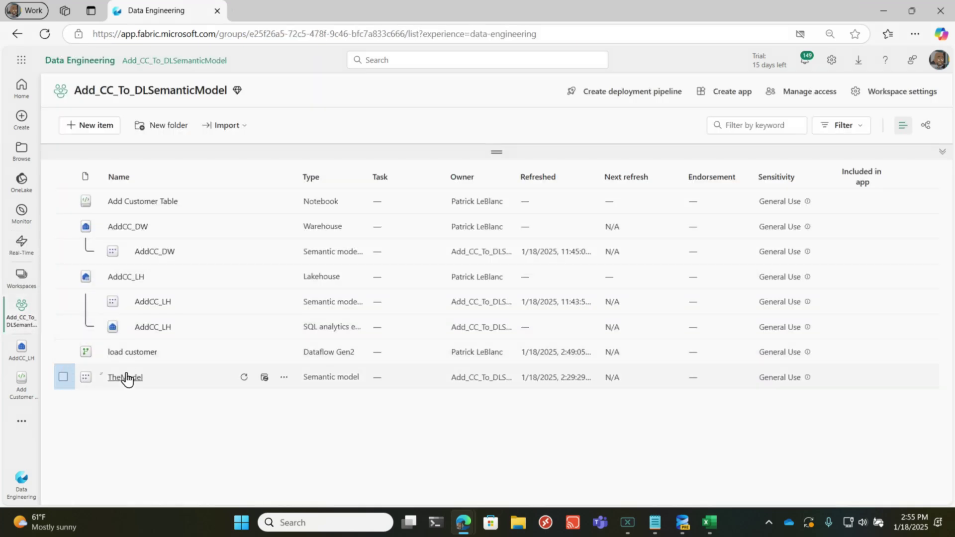
{"action": "left_click", "coordinate": [284, 377]}
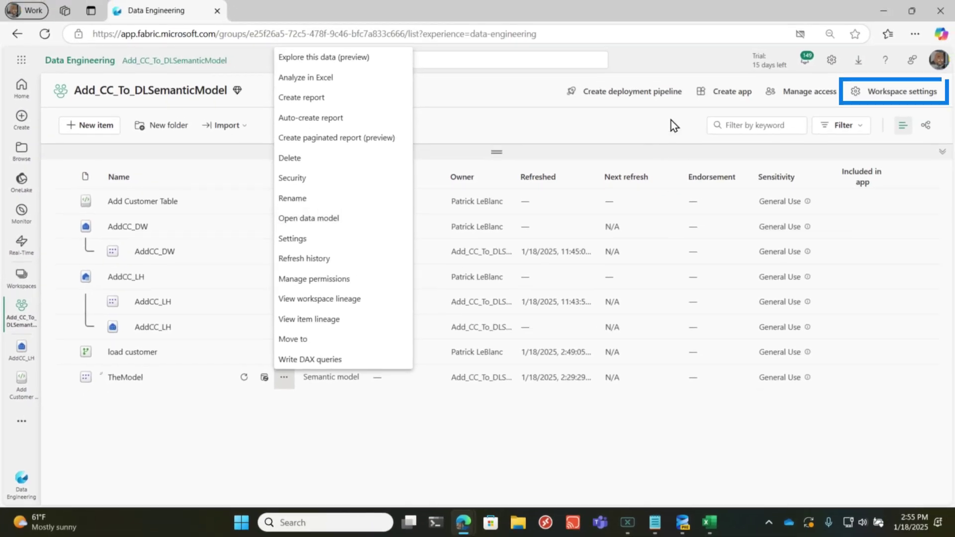
{"action": "left_click", "coordinate": [890, 91]}
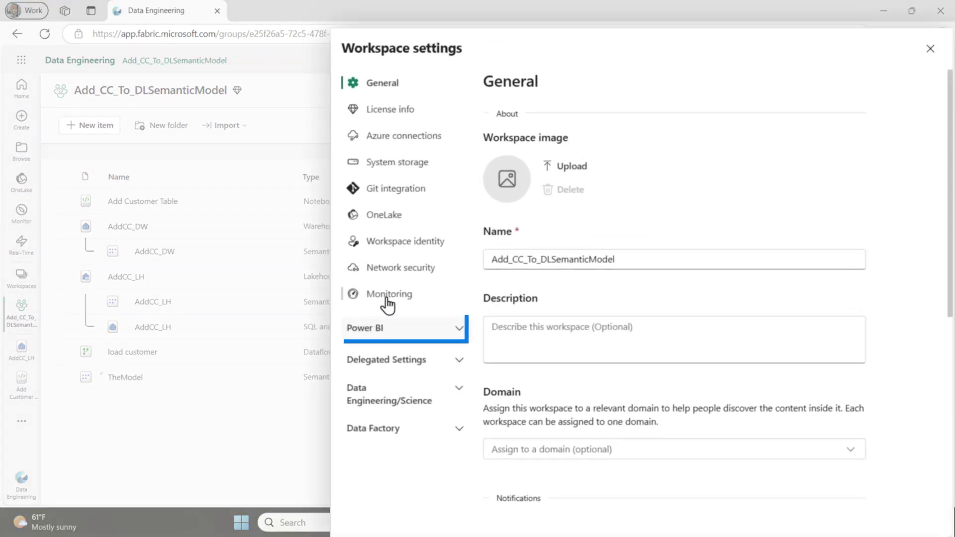
{"action": "left_click", "coordinate": [373, 329]}
{"action": "left_click", "coordinate": [329, 356]}
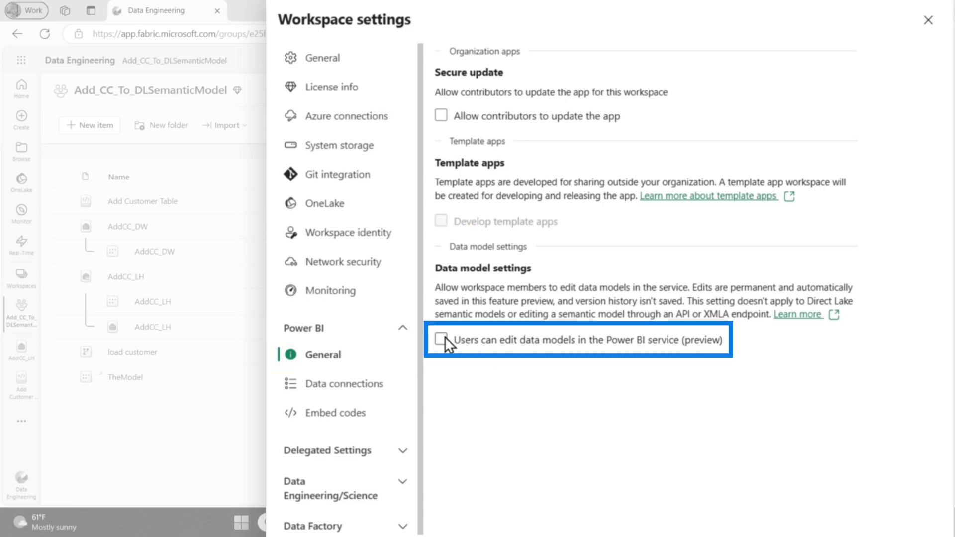
{"action": "left_click", "coordinate": [442, 339]}
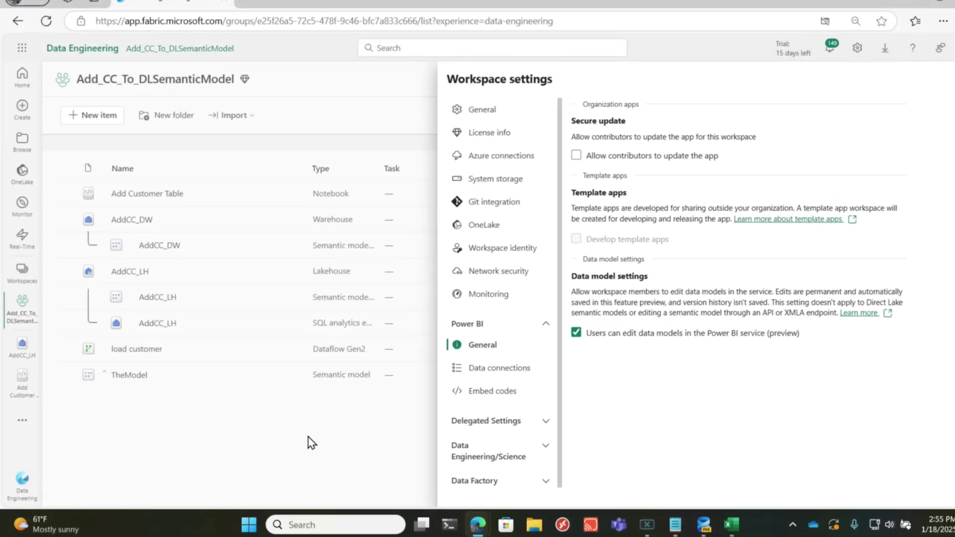
{"action": "left_click", "coordinate": [311, 442]}
{"action": "left_click", "coordinate": [293, 375]}
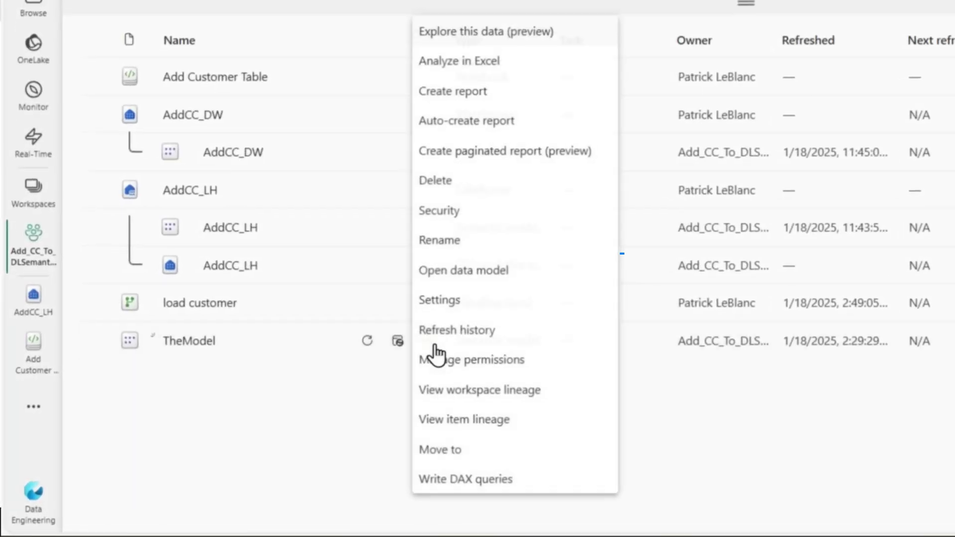
Open TheModel's data model, centre the pycustomer table, dismiss the warning and hide the Properties and Data panes
{"action": "left_click", "coordinate": [475, 270]}
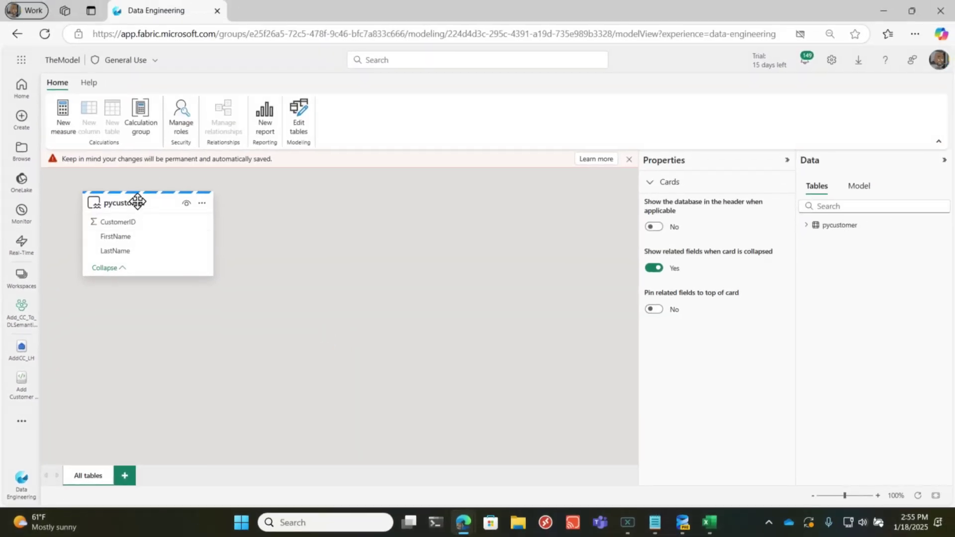
{"action": "left_click_drag", "start_coordinate": [137, 202], "coordinate": [272, 202]}
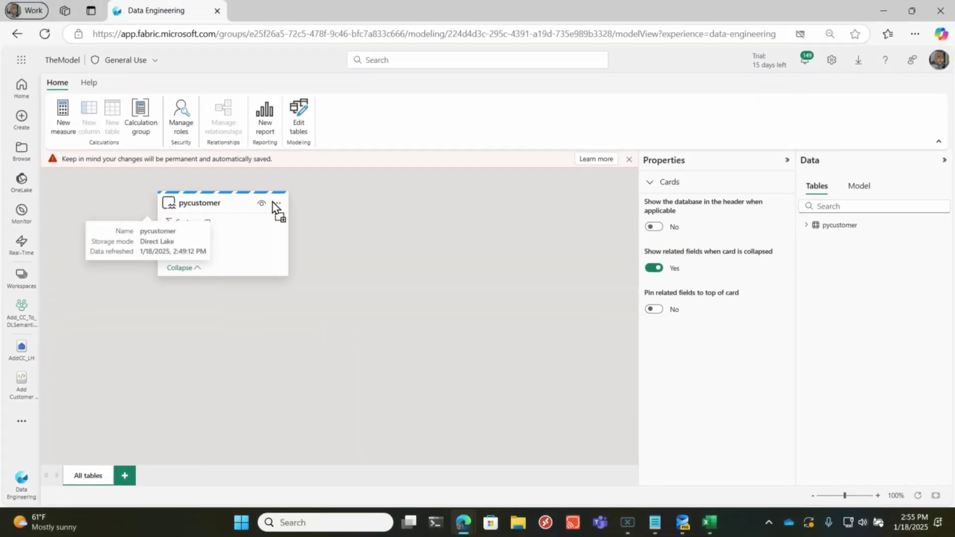
{"action": "left_click", "coordinate": [629, 159]}
{"action": "left_click", "coordinate": [787, 160]}
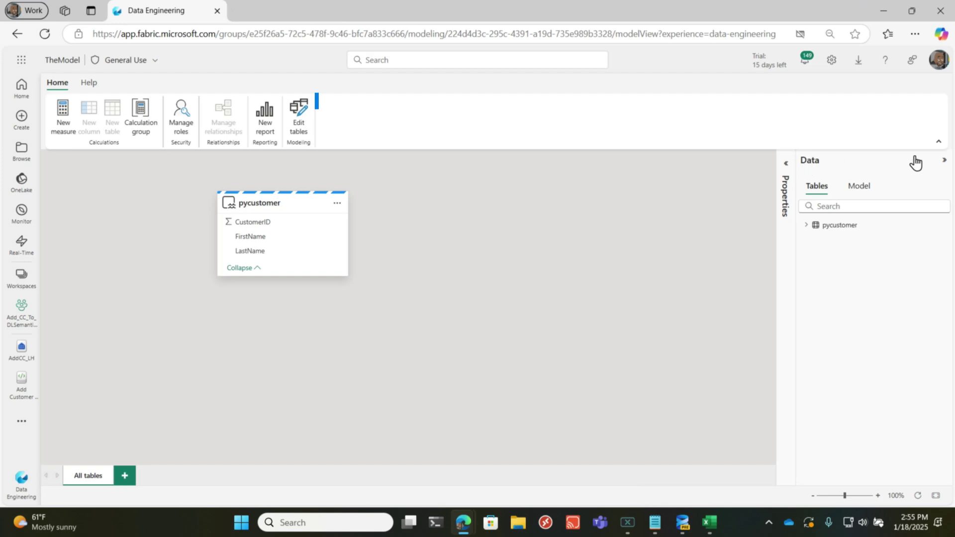
{"action": "left_click", "coordinate": [942, 166]}
Refresh the dbo schema in Edit tables, confirm, and enlarge pycustomer to show the new CustomerName column
{"action": "left_click", "coordinate": [297, 119]}
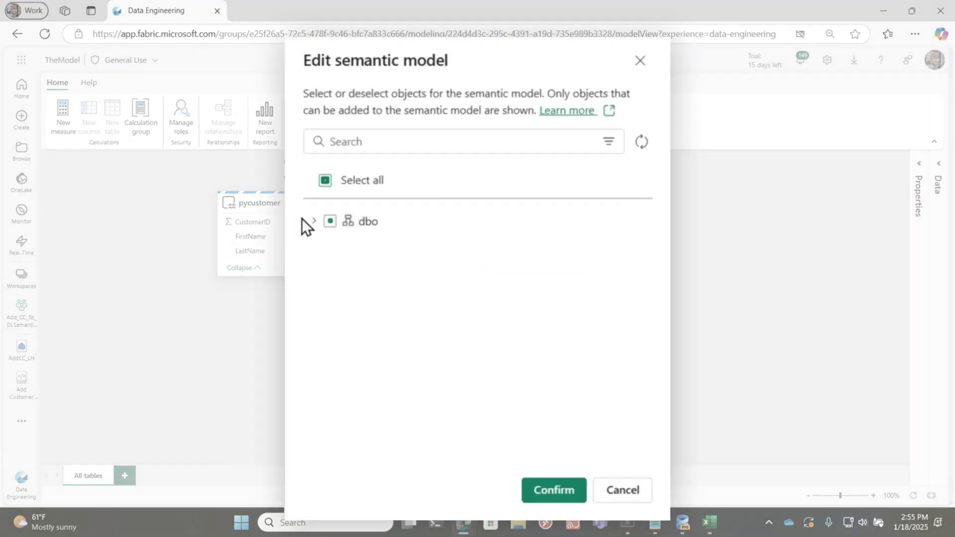
{"action": "left_click", "coordinate": [313, 222]}
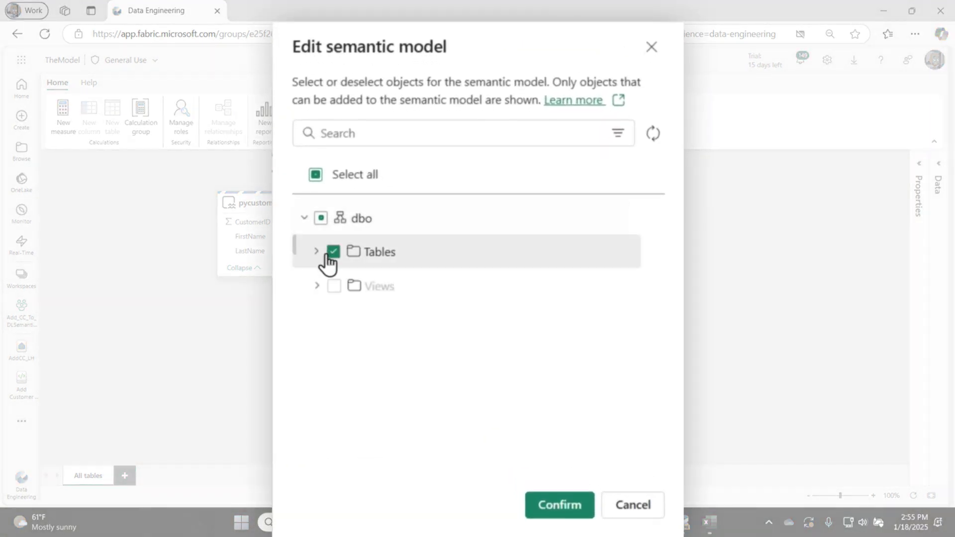
{"action": "left_click", "coordinate": [663, 145]}
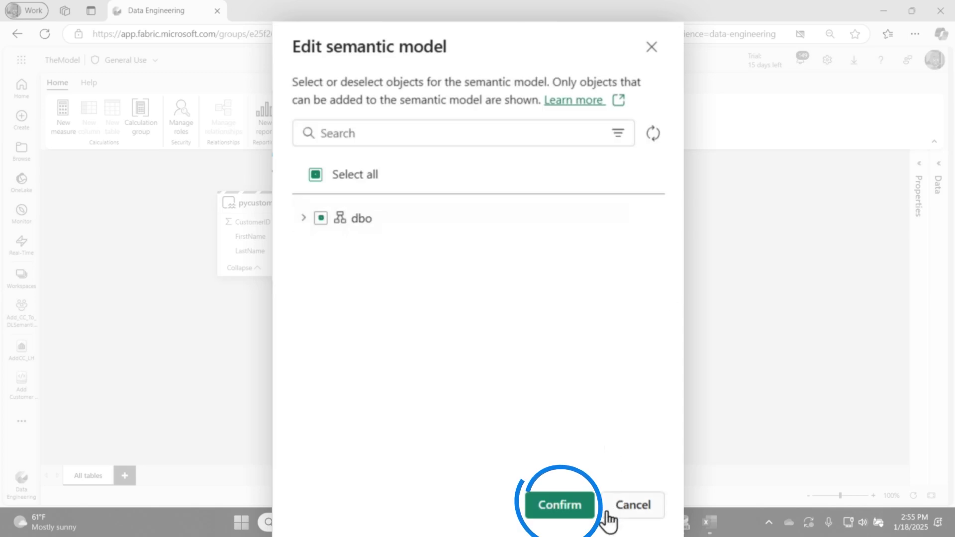
{"action": "left_click", "coordinate": [575, 506]}
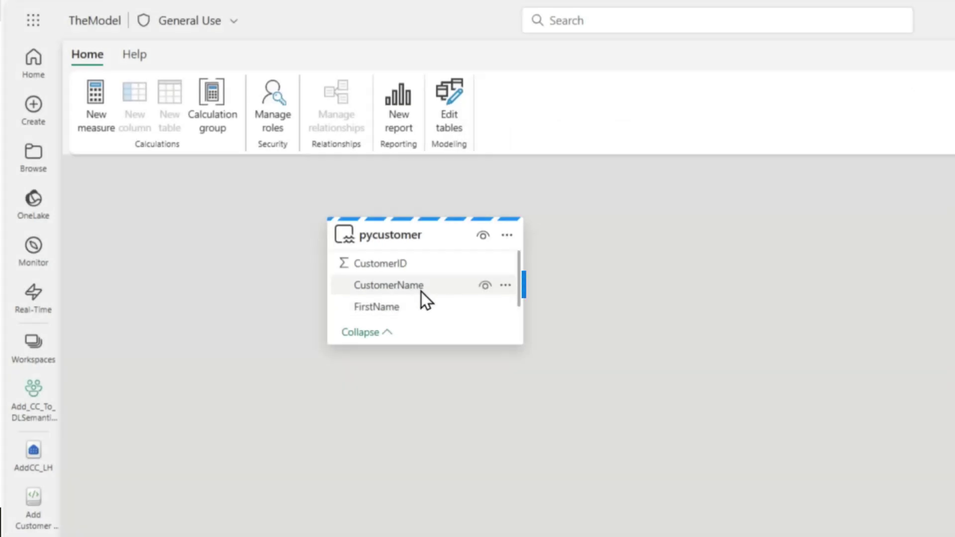
{"action": "left_click_drag", "start_coordinate": [436, 347], "coordinate": [434, 404]}
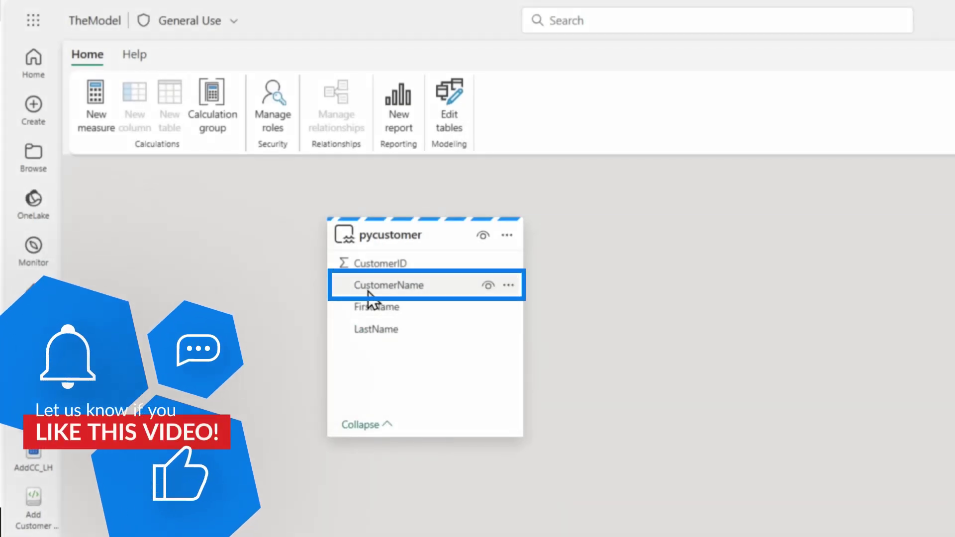